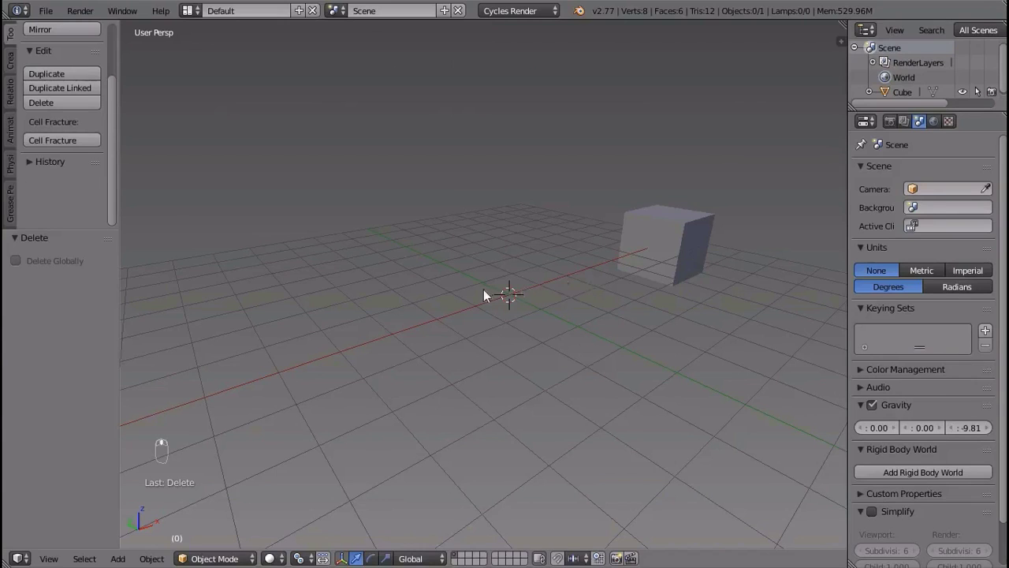
Move the cube about 8.74 units in the negative X direction
{"action": "right_click", "coordinate": [655, 239]}
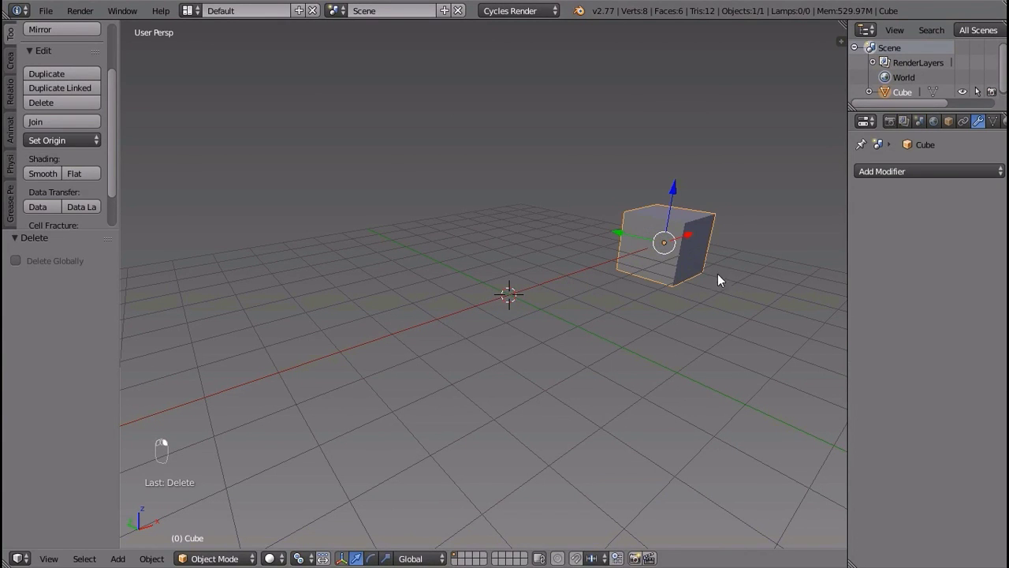
{"action": "left_click_drag", "start_coordinate": [694, 238], "coordinate": [557, 294]}
{"action": "left_click_drag", "start_coordinate": [478, 314], "coordinate": [446, 270]}
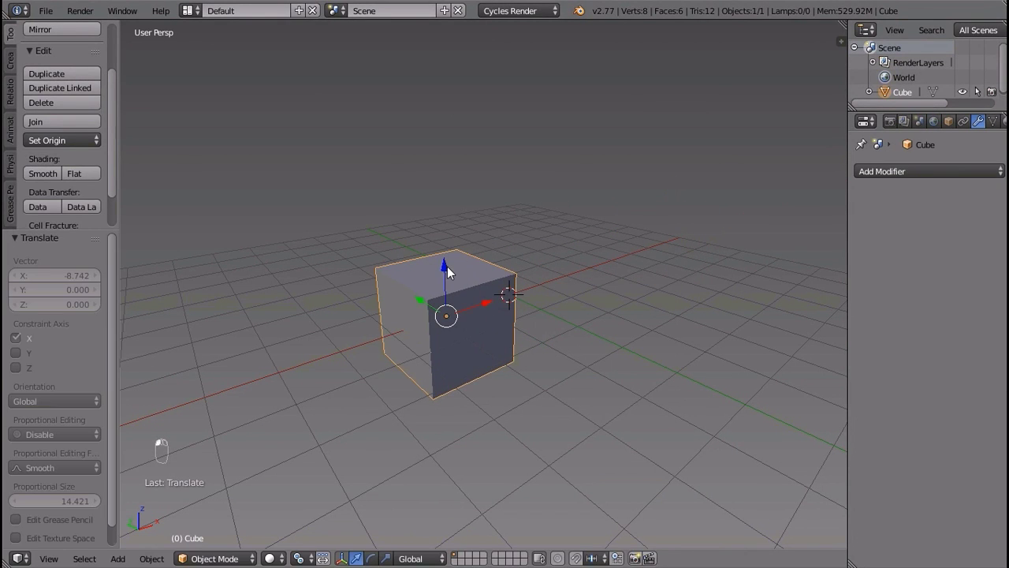
Bevel one upper edge of the cube in Edit Mode by about 0.37
{"action": "key", "text": "Tab"}
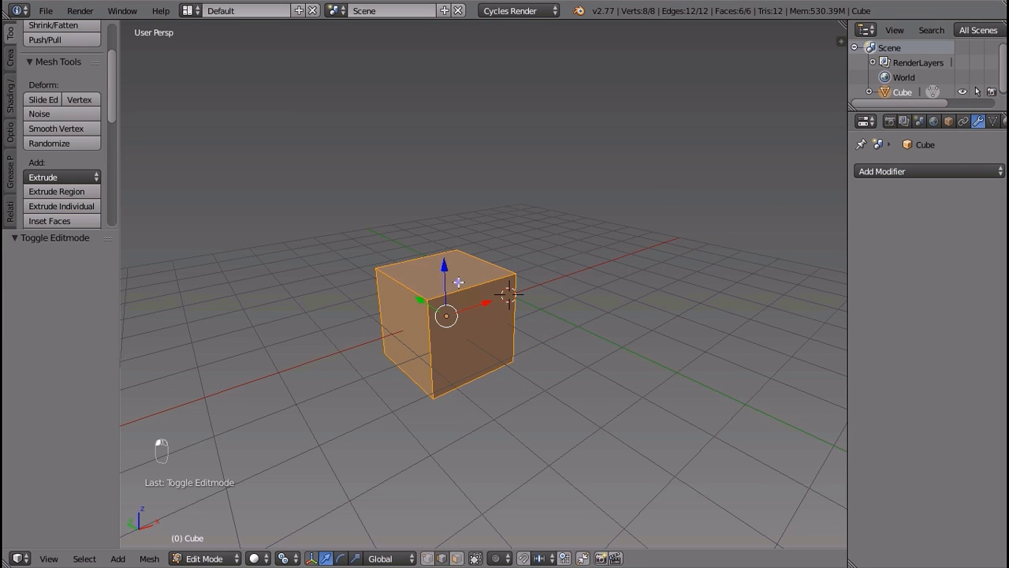
{"action": "right_click", "coordinate": [458, 282]}
{"action": "left_click", "coordinate": [496, 376]}
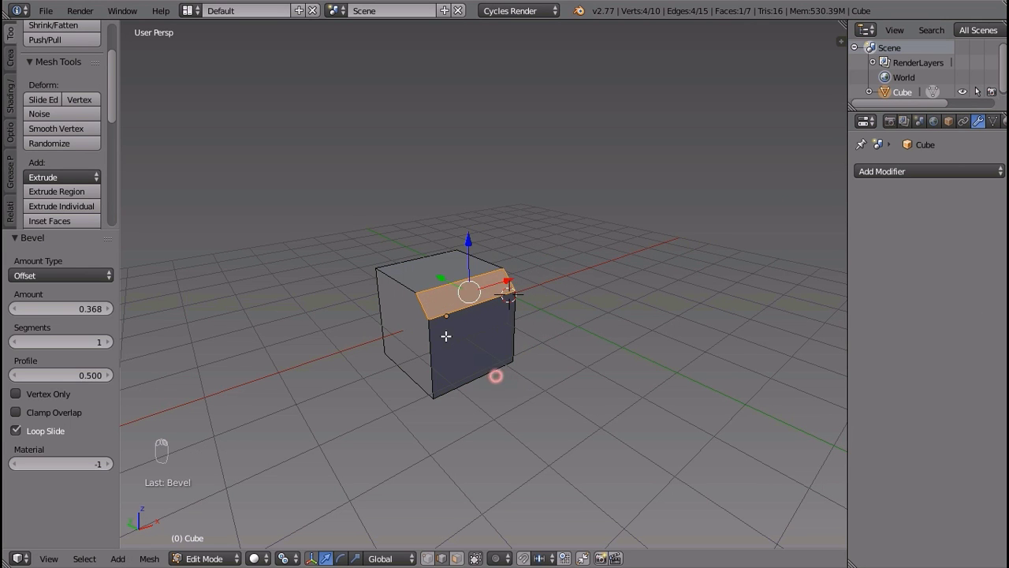
Bevel the diagonally opposite lower edge of the cube by about 0.61
{"action": "middle_click_drag", "start_coordinate": [444, 333], "coordinate": [537, 349]}
{"action": "right_click", "coordinate": [500, 335]}
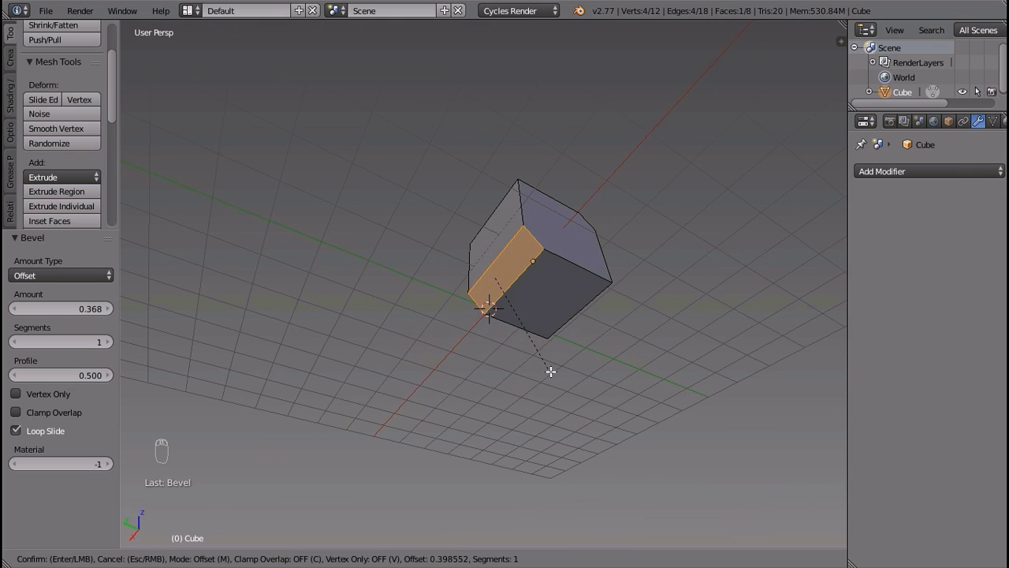
{"action": "middle_click_drag", "start_coordinate": [557, 380], "coordinate": [548, 444]}
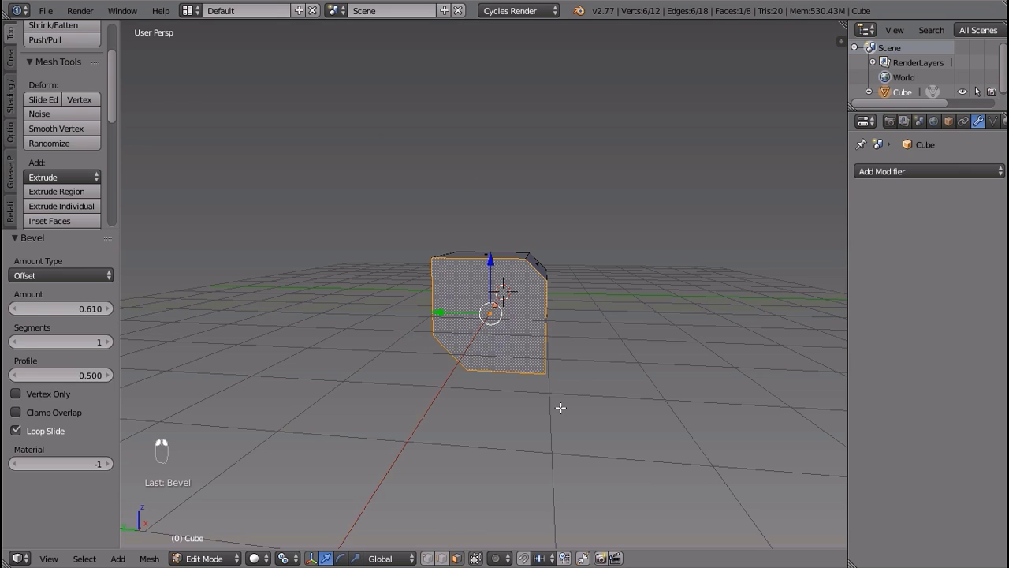
Extrude the beveled cube's six-sided end face, scale it inward, and extrude the smaller inner face again
{"action": "key", "text": "e"}
{"action": "key", "text": "s"}
{"action": "left_click", "coordinate": [541, 376]}
{"action": "middle_click_drag", "start_coordinate": [541, 376], "coordinate": [485, 420]}
{"action": "key", "text": "e"}
{"action": "left_click_drag", "start_coordinate": [455, 320], "coordinate": [461, 316]}
Extrude and scale down the six-sided face at the block's other end, and extrude its inner face again
{"action": "middle_click_drag", "start_coordinate": [623, 347], "coordinate": [473, 347]}
{"action": "right_click", "coordinate": [466, 296]}
{"action": "key", "text": "e"}
{"action": "key", "text": "s"}
{"action": "key", "text": "e"}
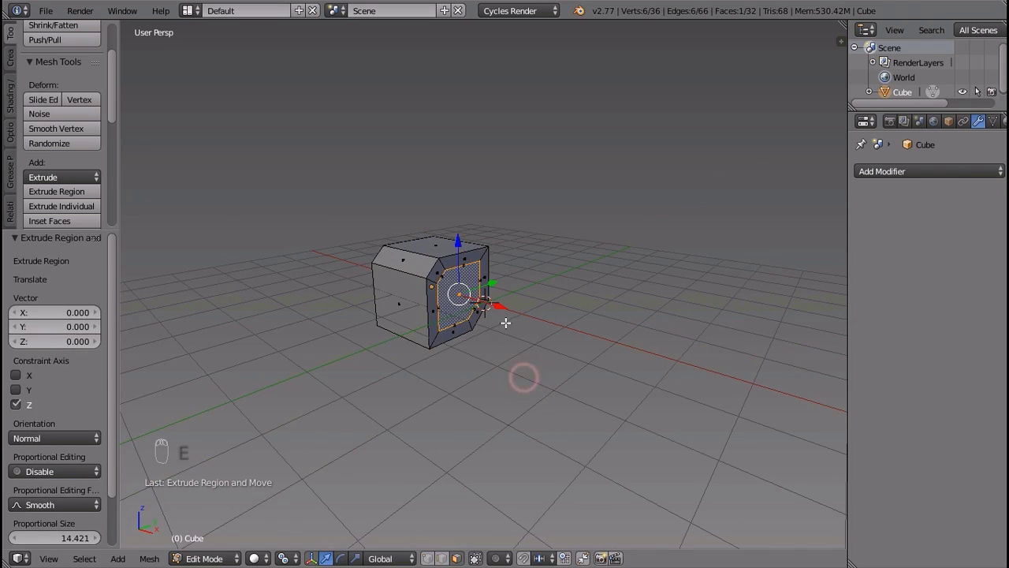
Add a modifier to the beveled block in Object Mode and duplicate the block in place
{"action": "key", "text": "Tab"}
{"action": "middle_click_drag", "start_coordinate": [715, 294], "coordinate": [757, 320]}
{"action": "scroll", "coordinate": [757, 320], "scroll_direction": "up", "scroll_amount": 3}
{"action": "left_click", "coordinate": [926, 172]}
{"action": "left_click", "coordinate": [696, 458]}
{"action": "middle_click_drag", "start_coordinate": [828, 315], "coordinate": [775, 298]}
{"action": "key", "text": "shift+d"}
{"action": "right_click", "coordinate": [776, 298]}
{"action": "left_click", "coordinate": [998, 194]}
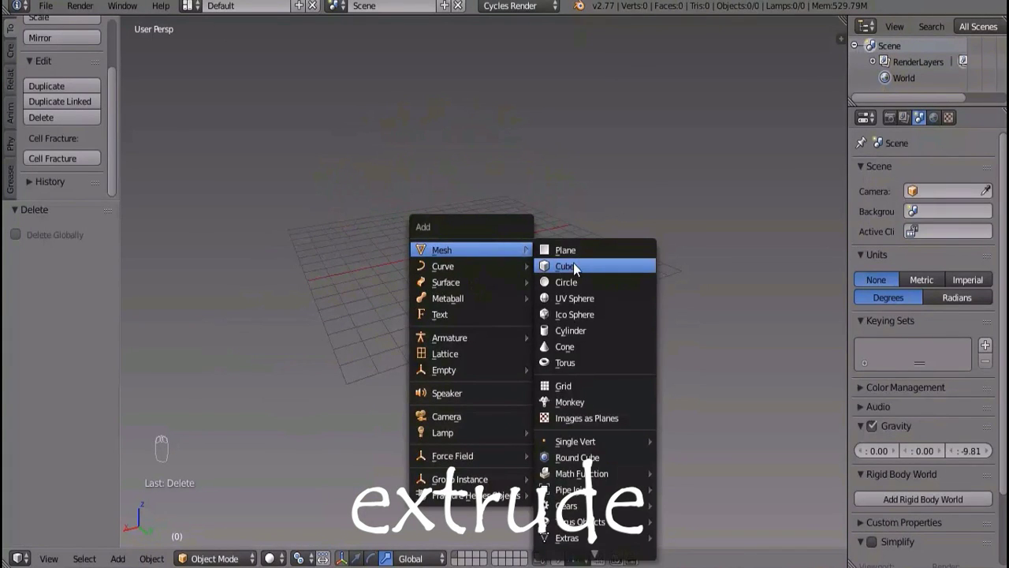
Add a cube, reset its location to the world origin, and extrude one side face outward along Y
{"action": "left_click", "coordinate": [574, 265]}
{"action": "key", "text": "alt+g"}
{"action": "middle_click_drag", "start_coordinate": [442, 343], "coordinate": [494, 349]}
{"action": "key", "text": "Tab"}
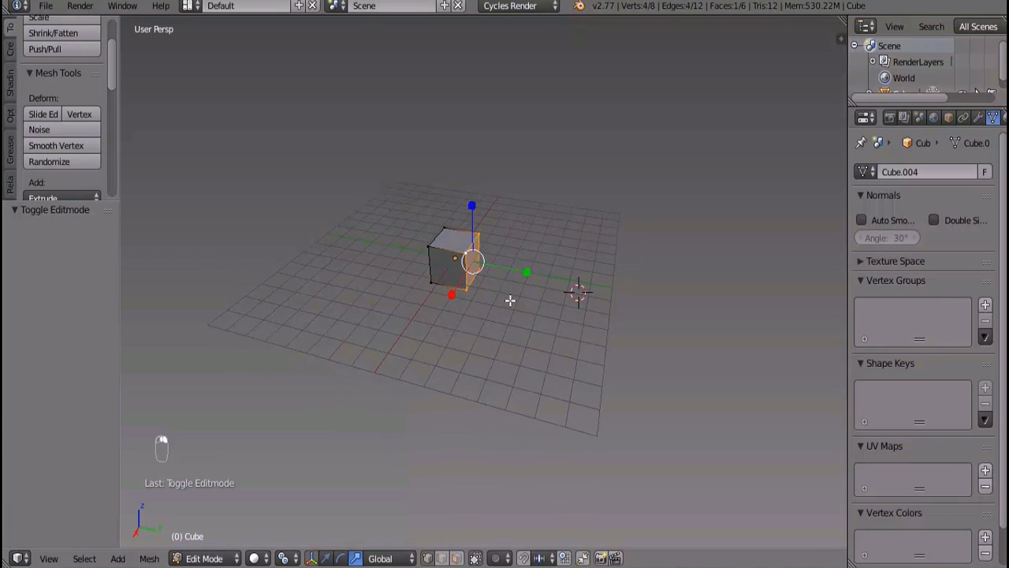
{"action": "left_click", "coordinate": [541, 306]}
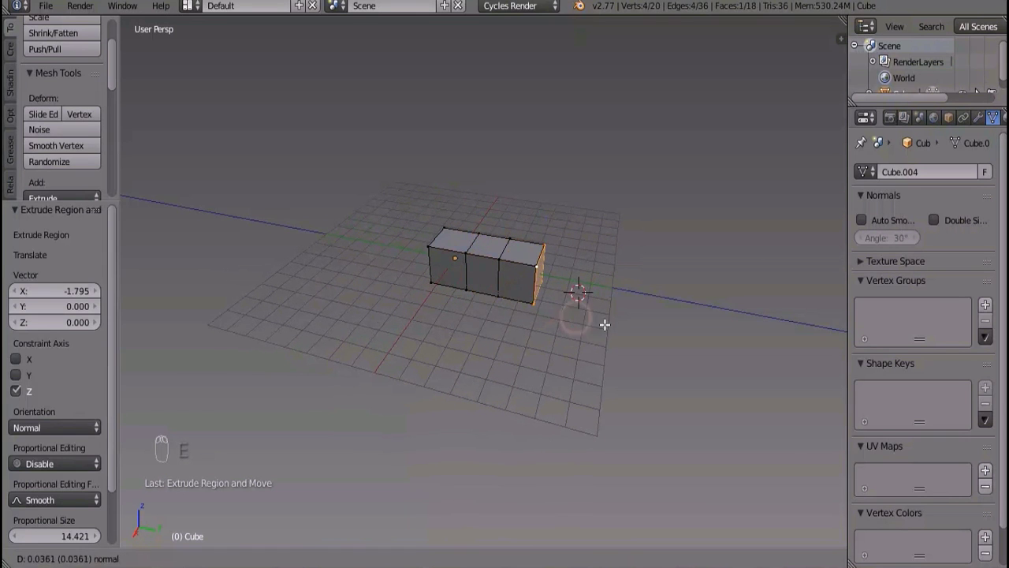
Extrude a side of the elongated block sideways to form a branching arm, and return to Object Mode
{"action": "right_click", "coordinate": [534, 303], "text": "shift"}
{"action": "middle_click_drag", "start_coordinate": [575, 313], "coordinate": [505, 355]}
{"action": "key", "text": "e"}
{"action": "left_click", "coordinate": [371, 377]}
{"action": "middle_click_drag", "start_coordinate": [372, 376], "coordinate": [523, 347]}
{"action": "key", "text": "Tab"}
Add a plane and extrude one of its edges four times into a strip of five faces
{"action": "key", "text": "shift+a"}
{"action": "key", "text": "Tab"}
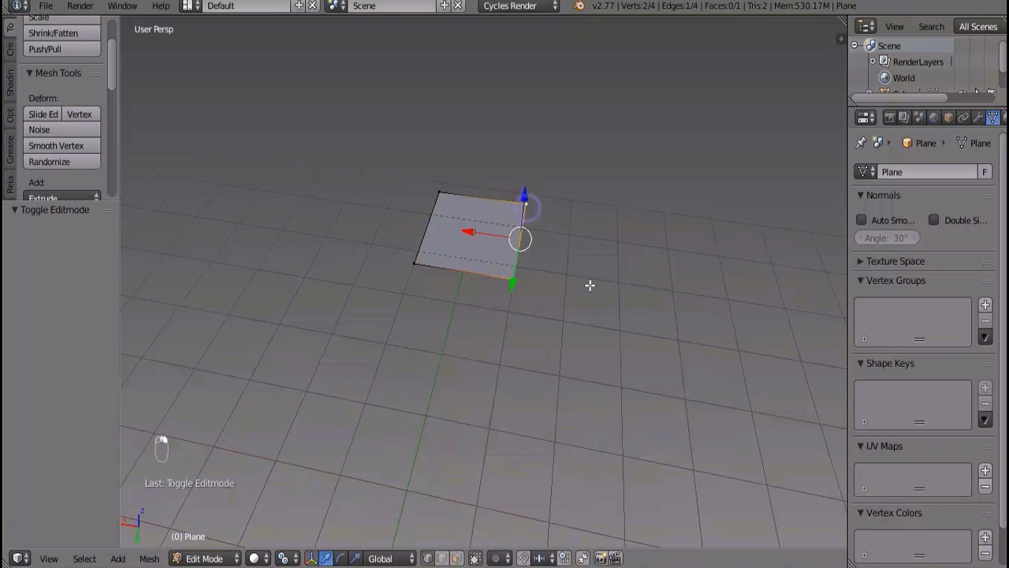
{"action": "middle_click_drag", "start_coordinate": [589, 285], "coordinate": [466, 311]}
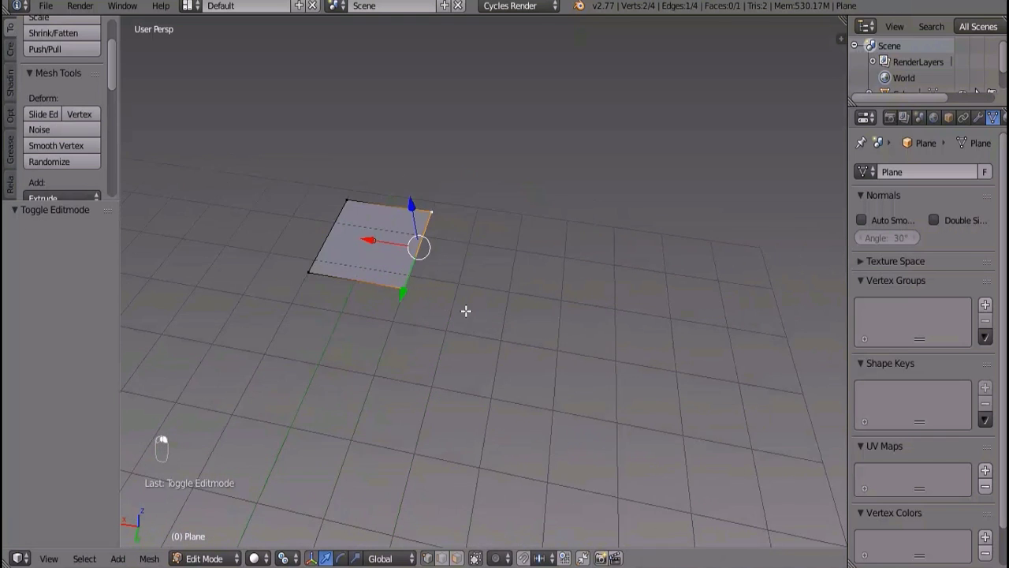
{"action": "left_click", "coordinate": [511, 323]}
{"action": "key", "text": "e"}
{"action": "left_click", "coordinate": [576, 323]}
{"action": "key", "text": "e"}
{"action": "left_click", "coordinate": [651, 331]}
{"action": "key", "text": "e"}
{"action": "left_click", "coordinate": [733, 342]}
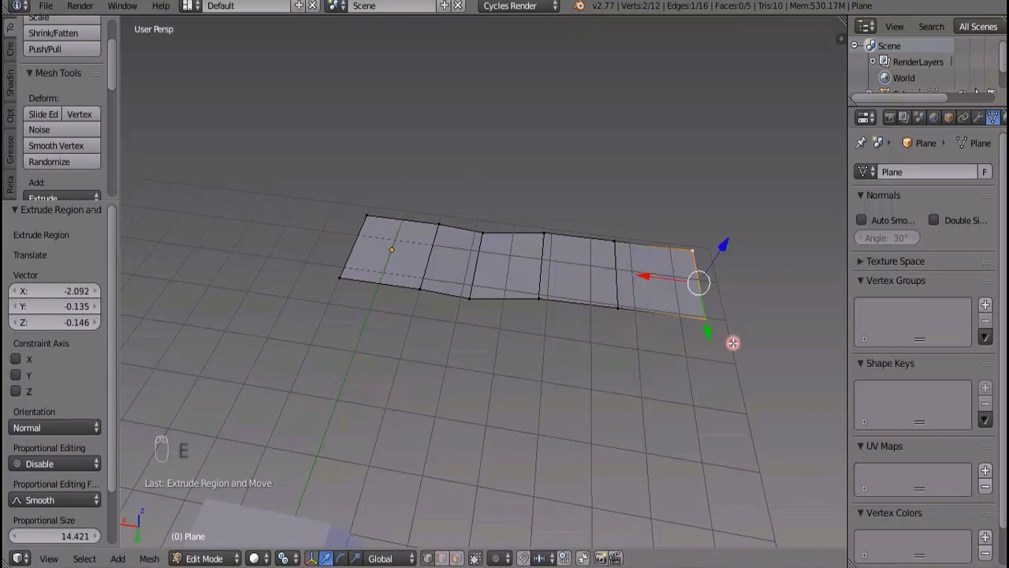
{"action": "key", "text": "Tab"}
Place the 3D cursor on the open grid in front of the blocks and add a single vertex there
{"action": "middle_click_drag", "start_coordinate": [338, 278], "coordinate": [434, 277]}
{"action": "scroll", "coordinate": [434, 277], "scroll_direction": "up", "scroll_amount": 3}
{"action": "left_click", "coordinate": [434, 277]}
{"action": "key", "text": "shift+a"}
{"action": "left_click", "coordinate": [612, 463]}
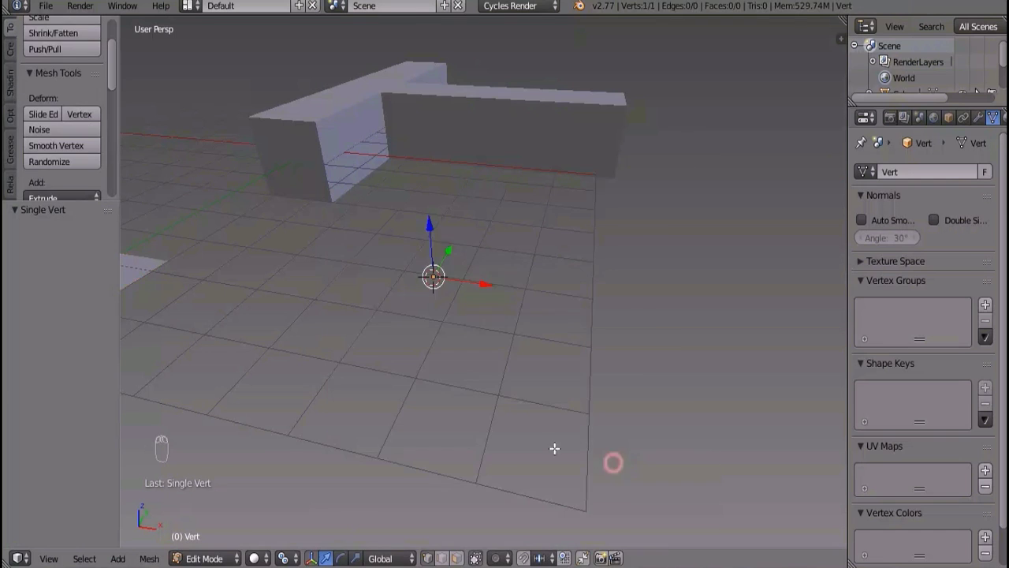
{"action": "middle_click_drag", "start_coordinate": [464, 363], "coordinate": [485, 357]}
{"action": "key", "text": "Tab"}
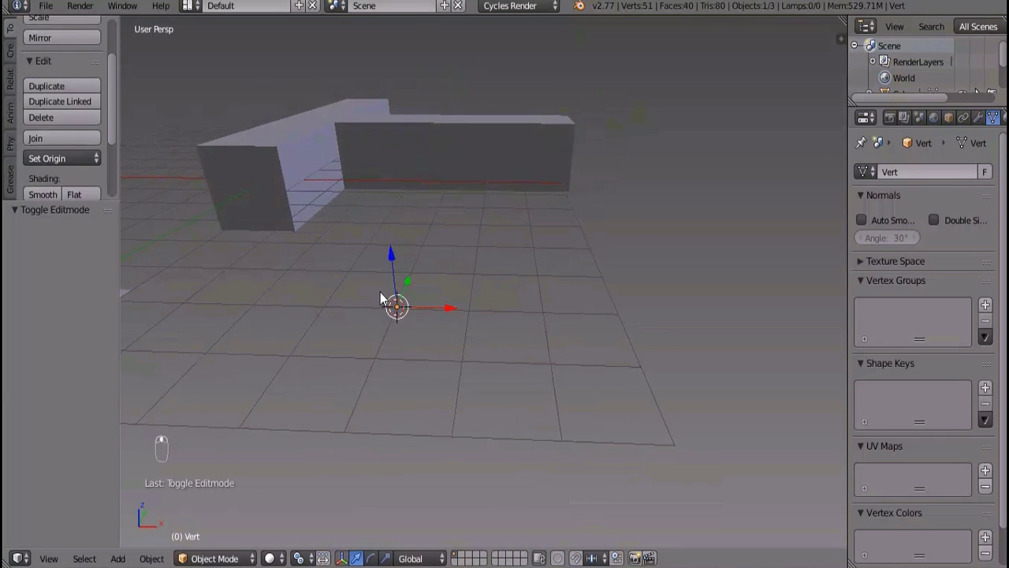
Extrude the single vertex, raise the new one about 2.44 units along Z, and continue extruding the edge
{"action": "key", "text": "Tab"}
{"action": "key", "text": "e"}
{"action": "left_click", "coordinate": [393, 282]}
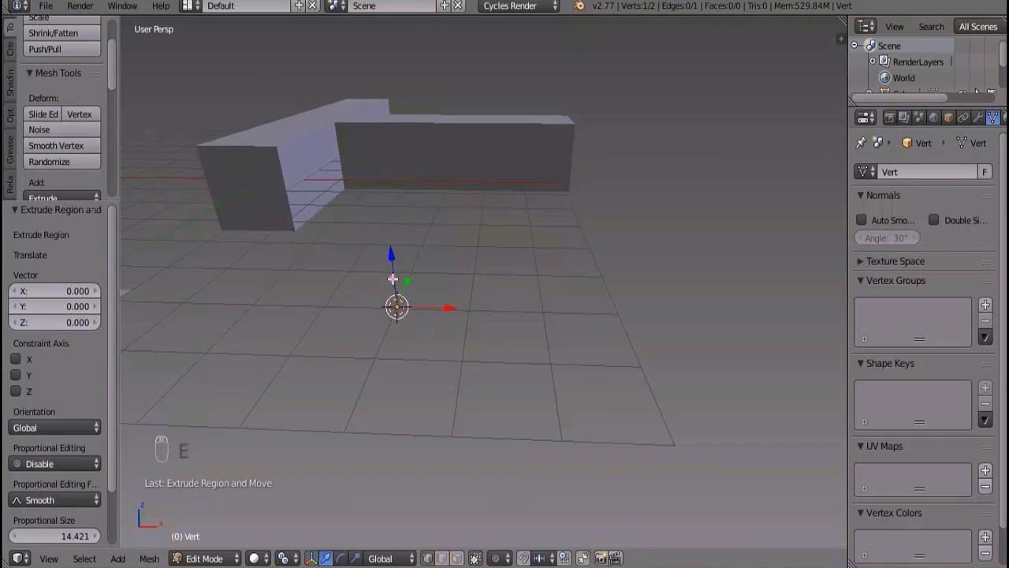
{"action": "left_click_drag", "start_coordinate": [392, 279], "coordinate": [395, 214]}
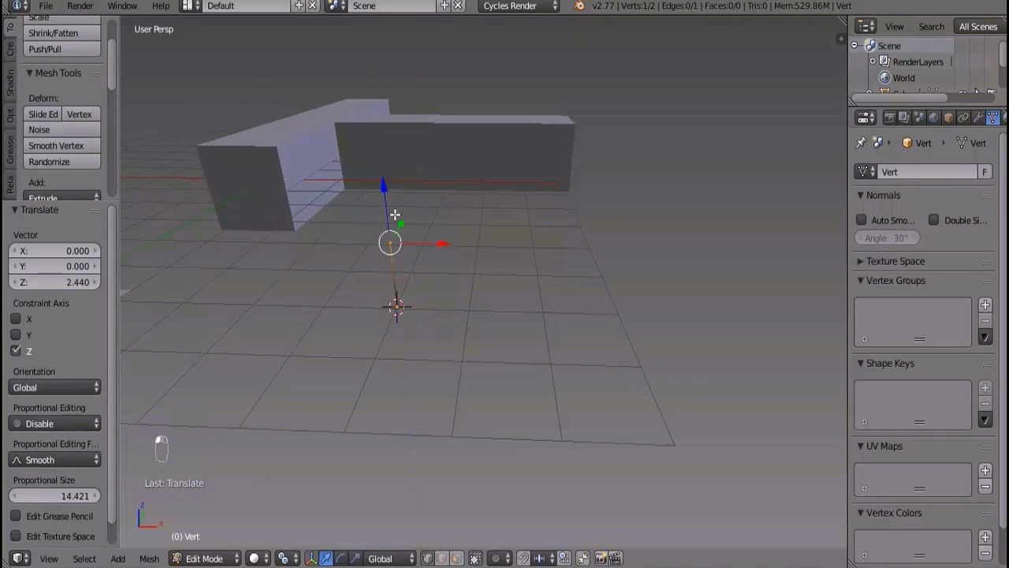
{"action": "left_click", "coordinate": [455, 183]}
{"action": "key", "text": "e"}
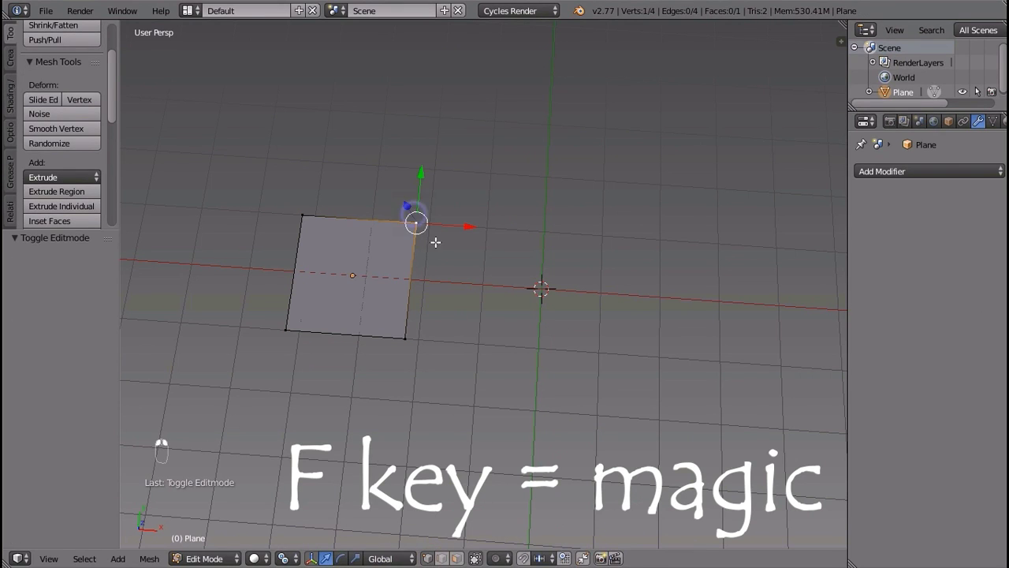
Extrude the plane's two near corner vertices outward into edges that outline an open rectangle beside it
{"action": "left_click", "coordinate": [572, 278]}
{"action": "right_click", "coordinate": [405, 338]}
{"action": "key", "text": "e"}
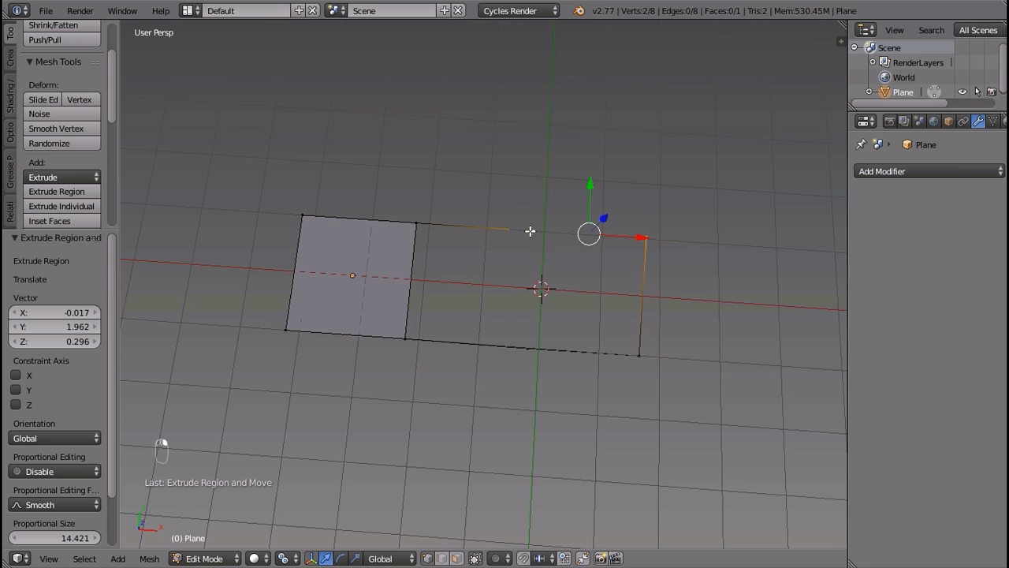
Close the gap in the rectangular outline with an edge and add another edge across its middle
{"action": "scroll", "coordinate": [688, 278], "scroll_direction": "up", "scroll_amount": 4}
{"action": "middle_click_drag", "start_coordinate": [646, 245], "coordinate": [525, 318], "text": "shift"}
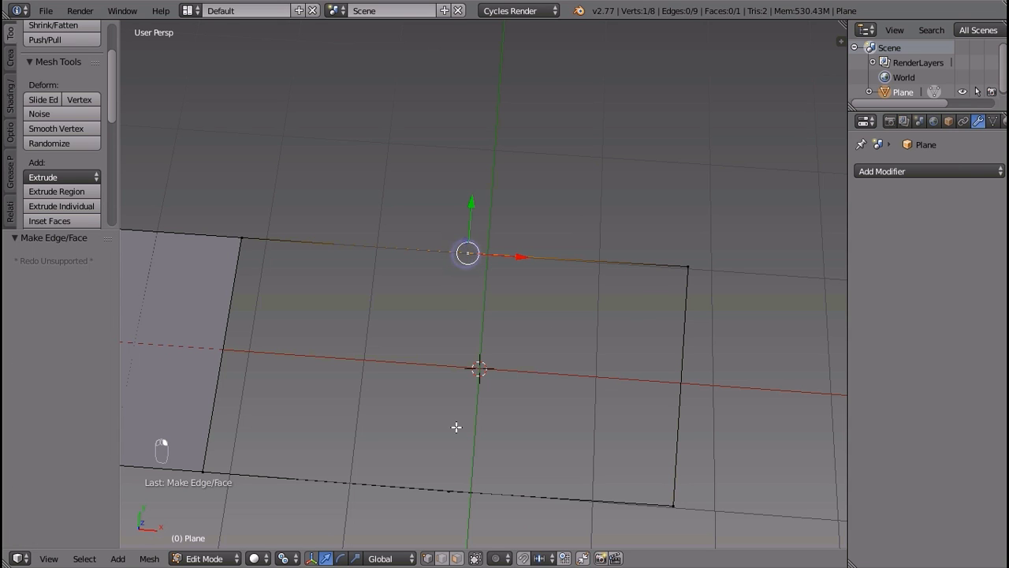
{"action": "middle_click_drag", "start_coordinate": [513, 435], "coordinate": [496, 407]}
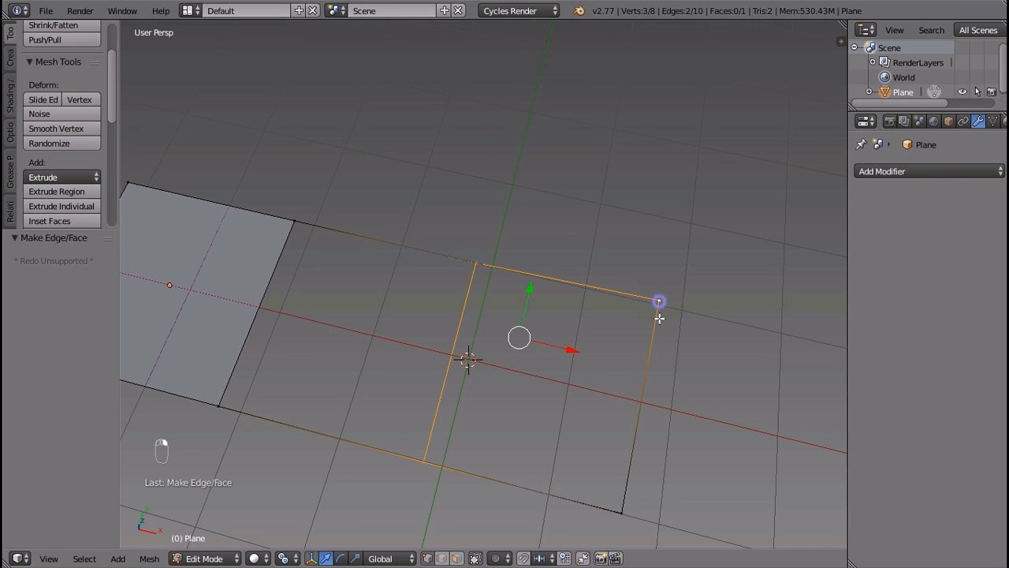
Fill the outer half of the rectangular outline with a face
{"action": "right_click", "coordinate": [621, 513], "text": "shift"}
{"action": "key", "text": "f"}
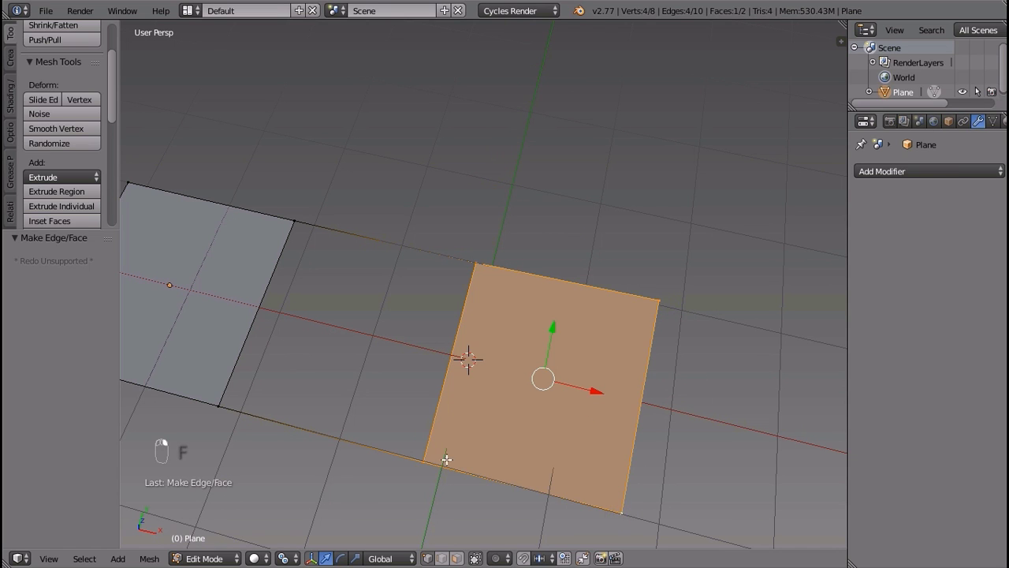
{"action": "right_click", "coordinate": [414, 456]}
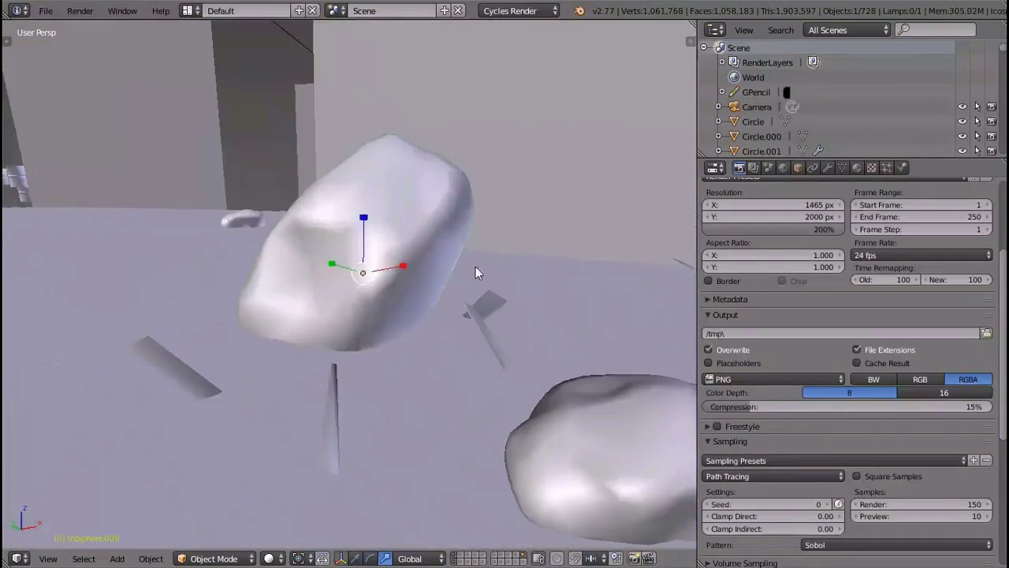
Examine the rocks and other objects scattered across the large scene, framing the selected ones up close
{"action": "middle_click_drag", "start_coordinate": [463, 270], "coordinate": [618, 191]}
{"action": "right_click", "coordinate": [613, 187]}
{"action": "key", "text": "KP_Decimal"}
{"action": "middle_click_drag", "start_coordinate": [517, 210], "coordinate": [198, 218]}
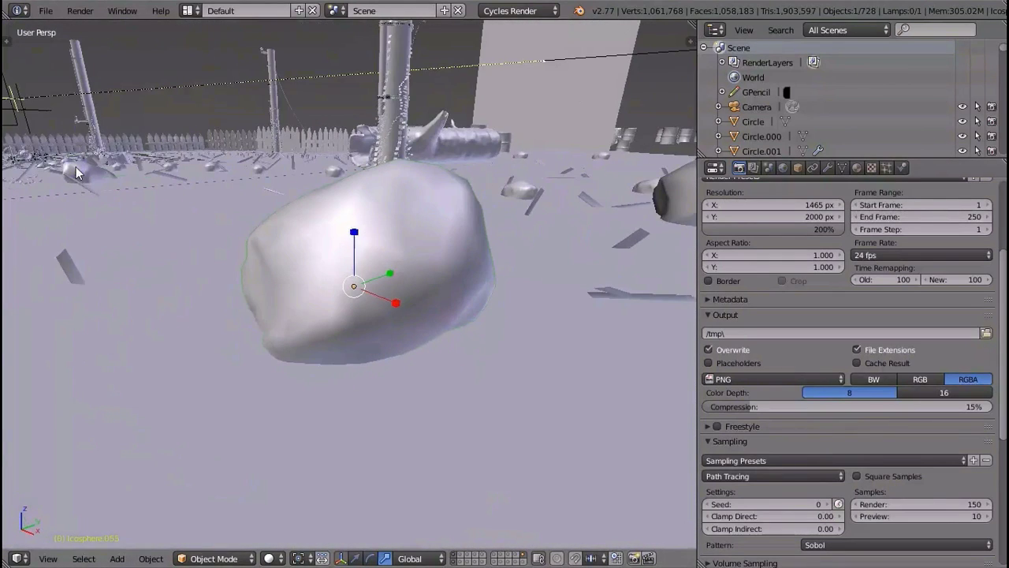
{"action": "middle_click_drag", "start_coordinate": [76, 171], "coordinate": [126, 160]}
{"action": "right_click", "coordinate": [533, 150]}
{"action": "key", "text": "KP_Decimal"}
{"action": "right_click", "coordinate": [288, 147]}
{"action": "key", "text": "KP_Decimal"}
{"action": "middle_click_drag", "start_coordinate": [468, 150], "coordinate": [356, 207]}
{"action": "right_click", "coordinate": [470, 136]}
{"action": "key", "text": "KP_Decimal"}
{"action": "right_click", "coordinate": [273, 222]}
{"action": "key", "text": "KP_Decimal"}
Examine the shed's mesh in Edit Mode, including the cloth hanging from the rope near its wooden pillar
{"action": "right_click", "coordinate": [426, 150]}
{"action": "key", "text": "KP_Decimal"}
{"action": "middle_click_drag", "start_coordinate": [410, 151], "coordinate": [473, 264]}
{"action": "key", "text": "Tab"}
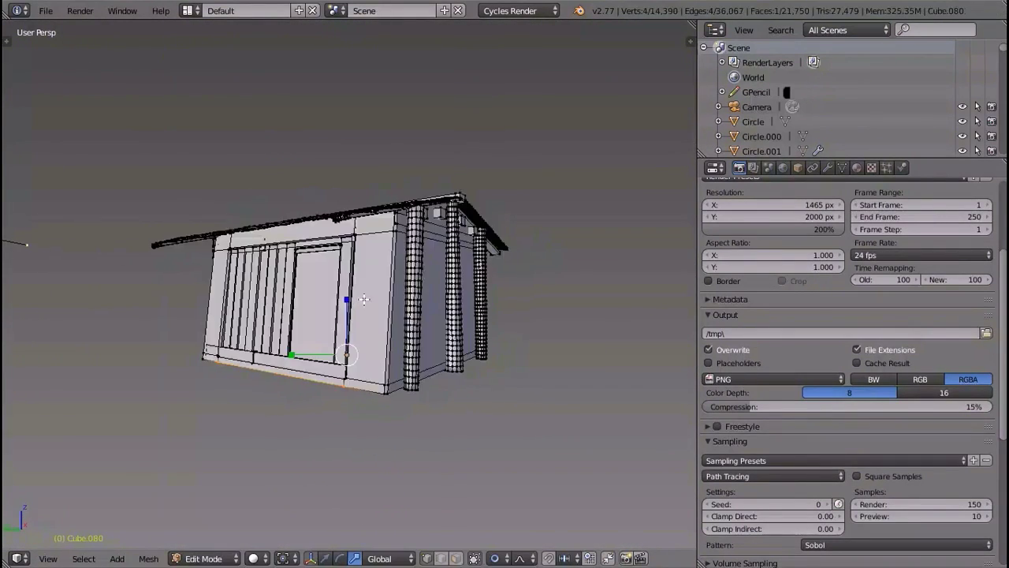
{"action": "middle_click_drag", "start_coordinate": [359, 302], "coordinate": [520, 287]}
{"action": "scroll", "coordinate": [428, 286], "scroll_direction": "up", "scroll_amount": 3}
{"action": "scroll", "coordinate": [444, 291], "scroll_direction": "up", "scroll_amount": 3}
{"action": "middle_click_drag", "start_coordinate": [304, 203], "coordinate": [437, 250], "text": "shift"}
{"action": "scroll", "coordinate": [444, 292], "scroll_direction": "up", "scroll_amount": 3}
{"action": "right_click", "coordinate": [430, 312]}
{"action": "middle_click_drag", "start_coordinate": [430, 313], "coordinate": [441, 320]}
{"action": "middle_click_drag", "start_coordinate": [686, 313], "coordinate": [691, 39]}
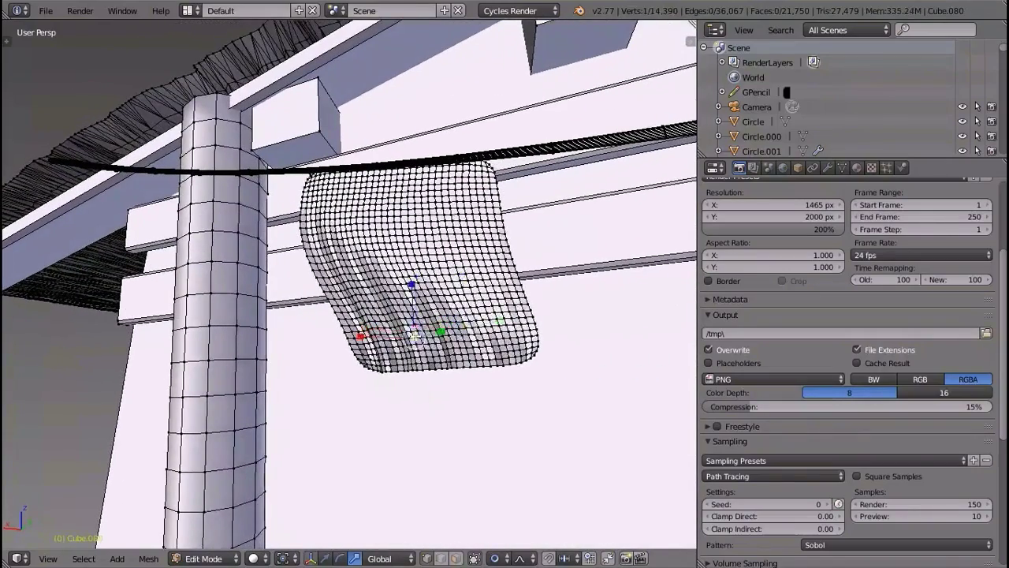
{"action": "key", "text": "KP_Decimal"}
{"action": "middle_click_drag", "start_coordinate": [382, 339], "coordinate": [396, 364]}
{"action": "key", "text": "Tab"}
{"action": "scroll", "coordinate": [383, 335], "scroll_direction": "down", "scroll_amount": 12}
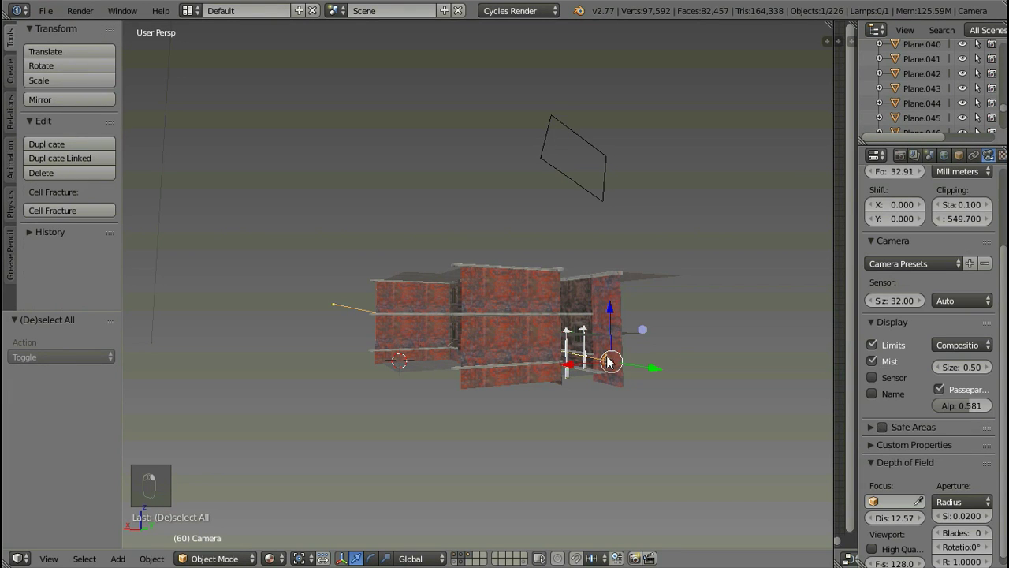
Look through the camera and fly along the lamp-lit street to examine the brick buildings, cloth awnings, fence and stone wall
{"action": "key", "text": "KP_0"}
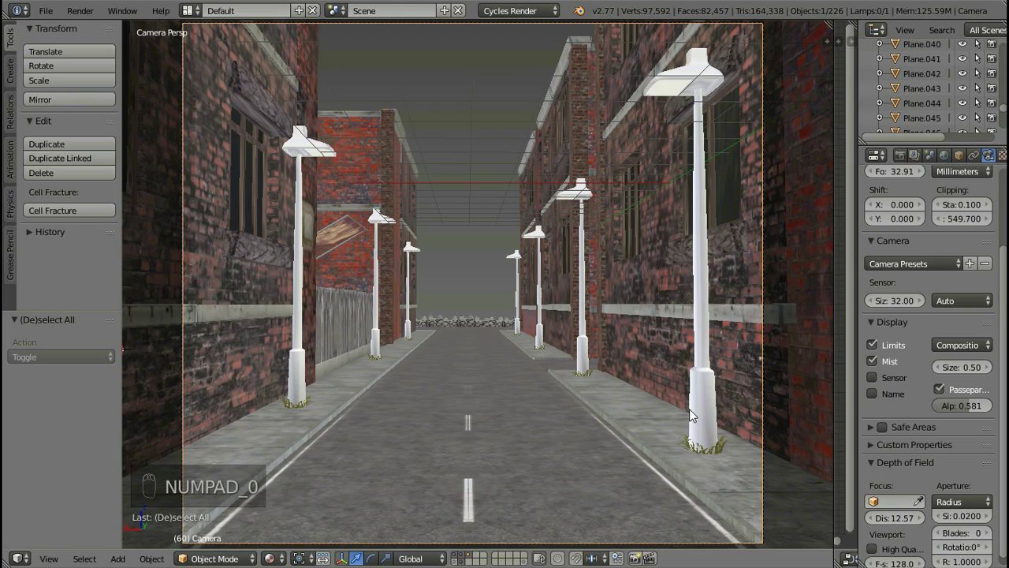
{"action": "key", "text": "w"}
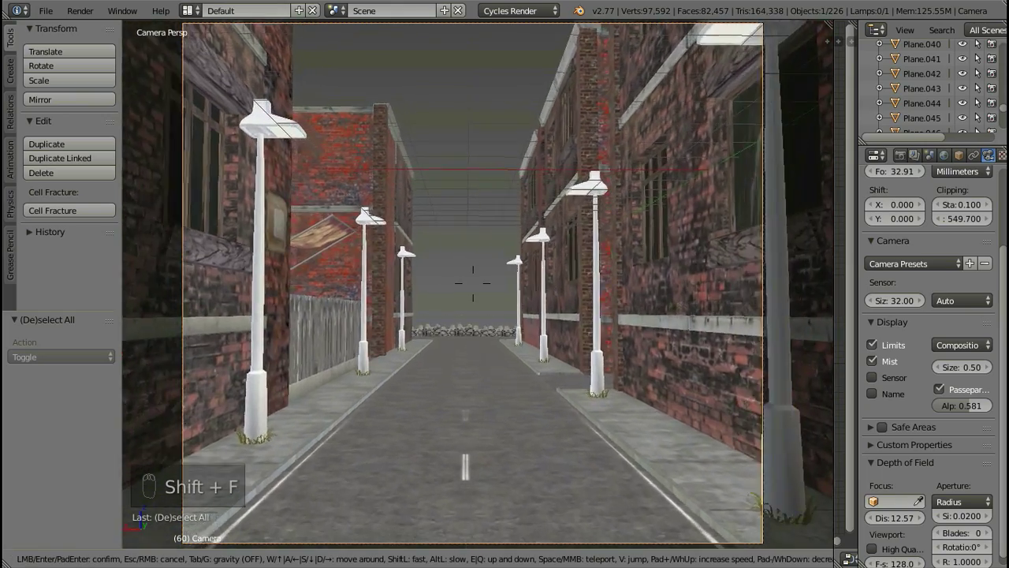
{"action": "key", "text": "w"}
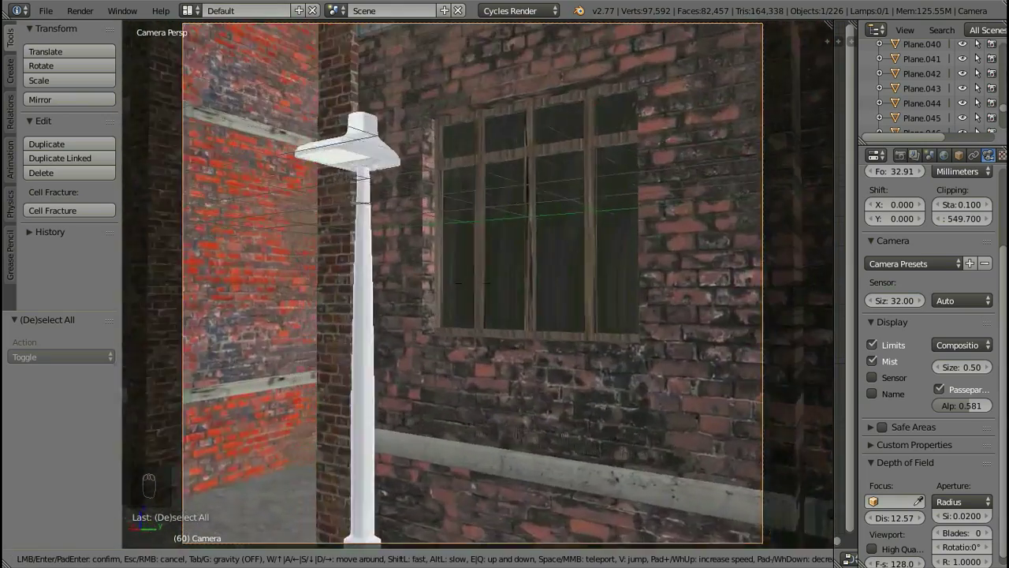
{"action": "key", "text": "w"}
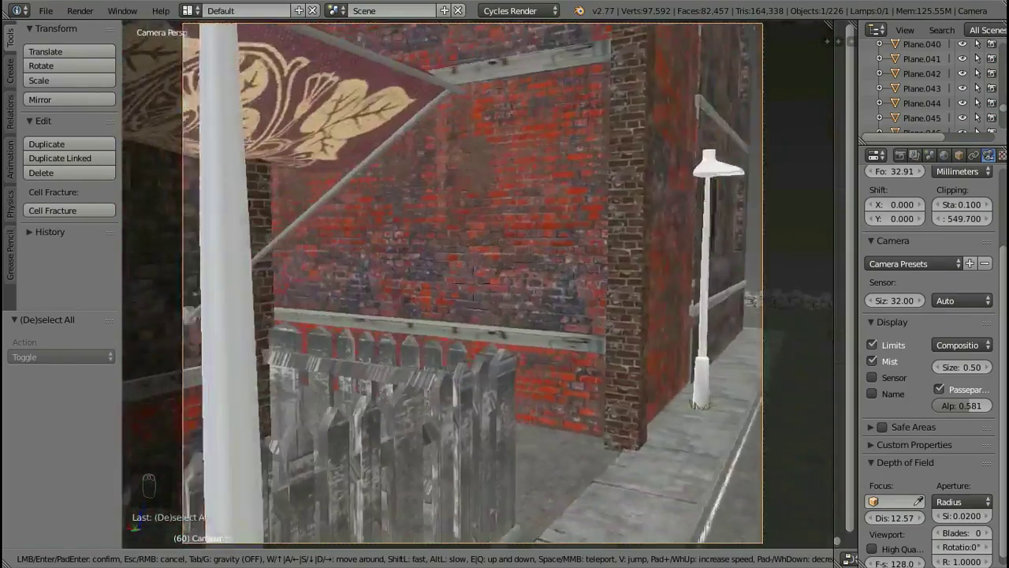
{"action": "key", "text": "w"}
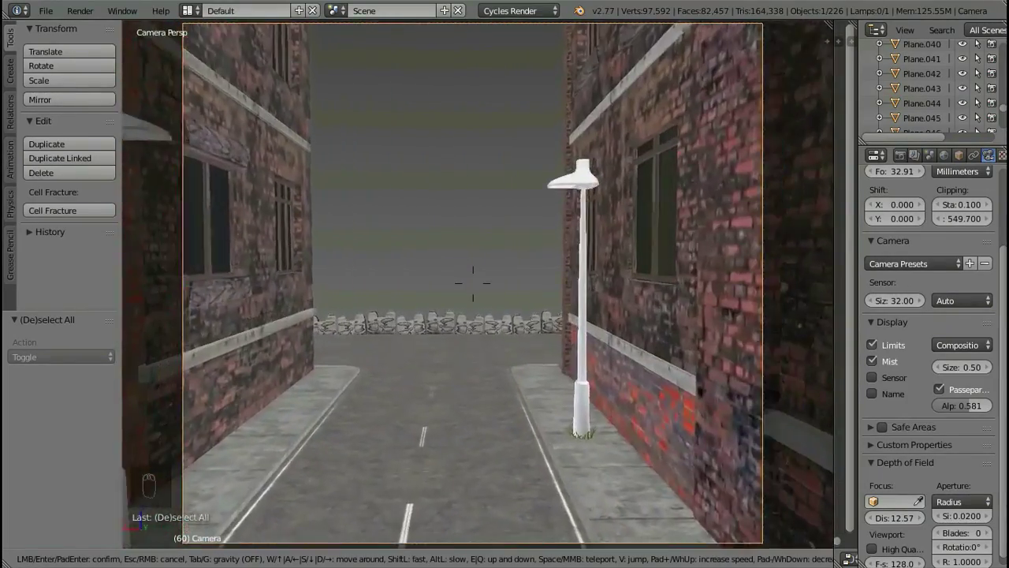
{"action": "key", "text": "w"}
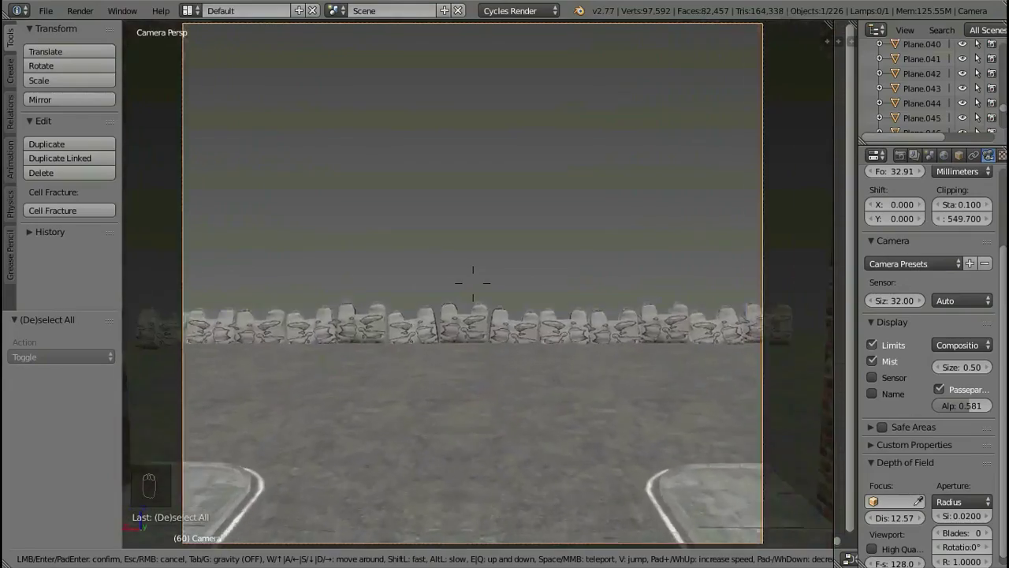
{"action": "key", "text": "w"}
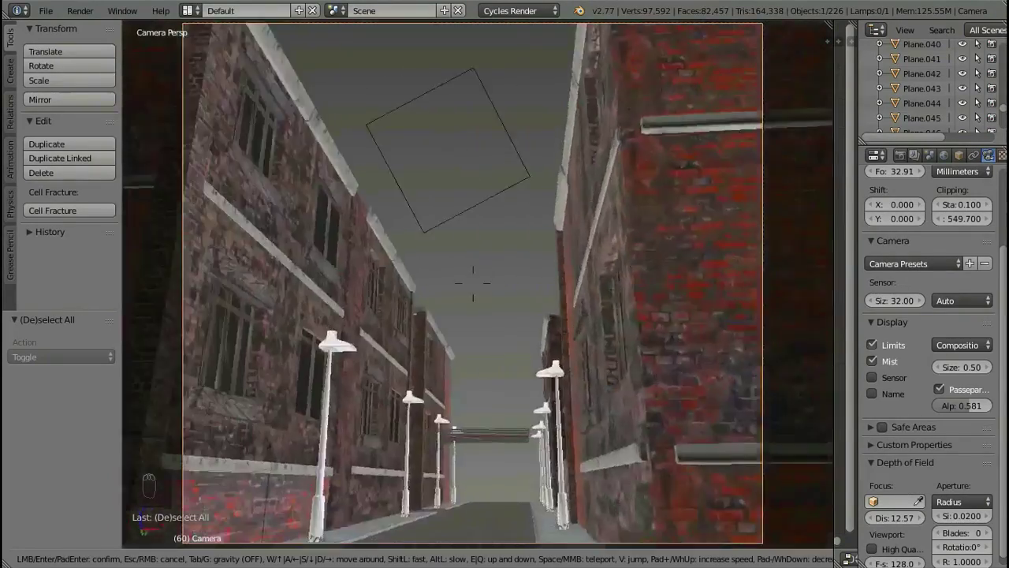
{"action": "key", "text": "w"}
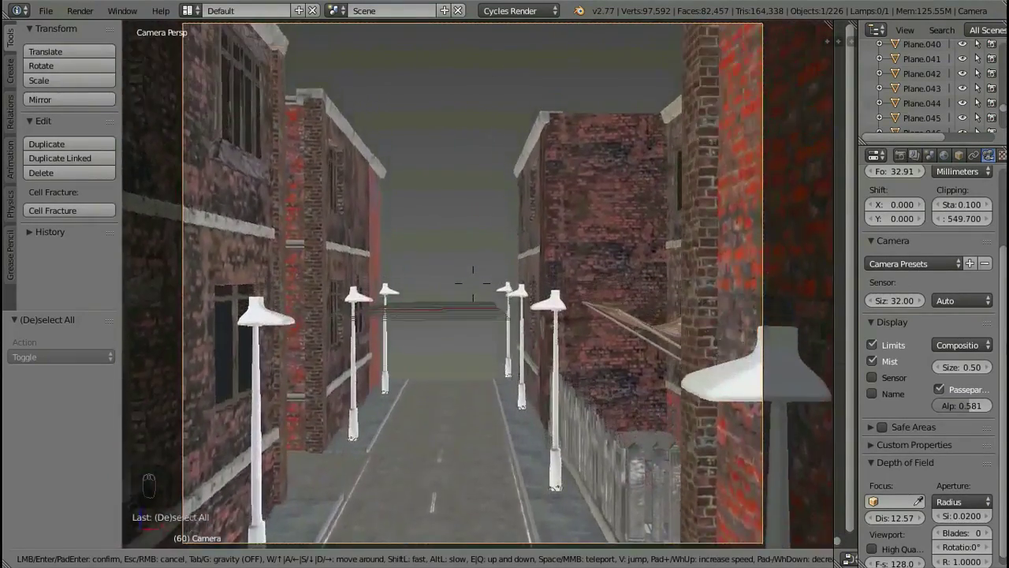
{"action": "key", "text": "w"}
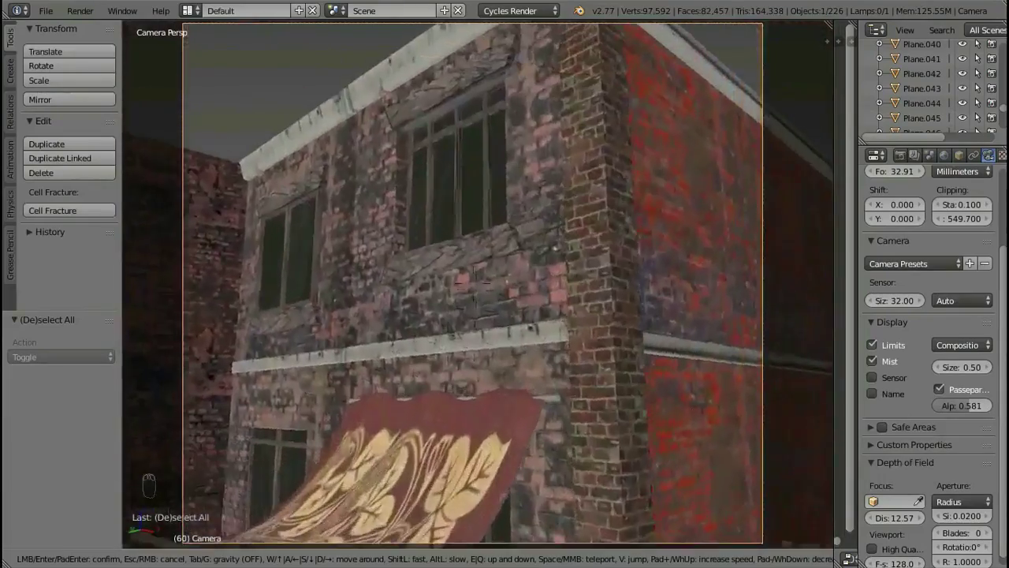
{"action": "key", "text": "e"}
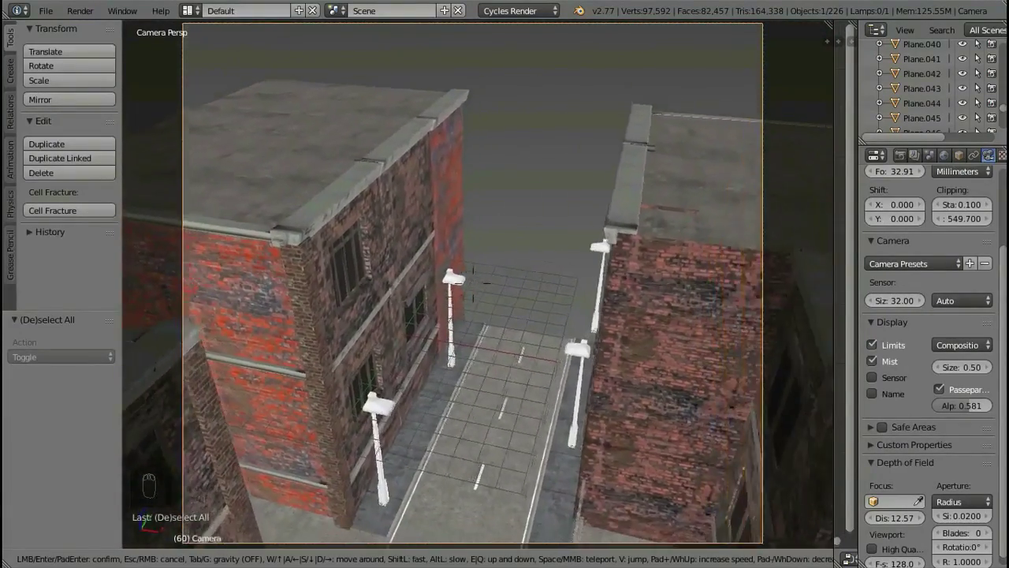
{"action": "key", "text": "w"}
{"action": "key", "text": "Escape"}
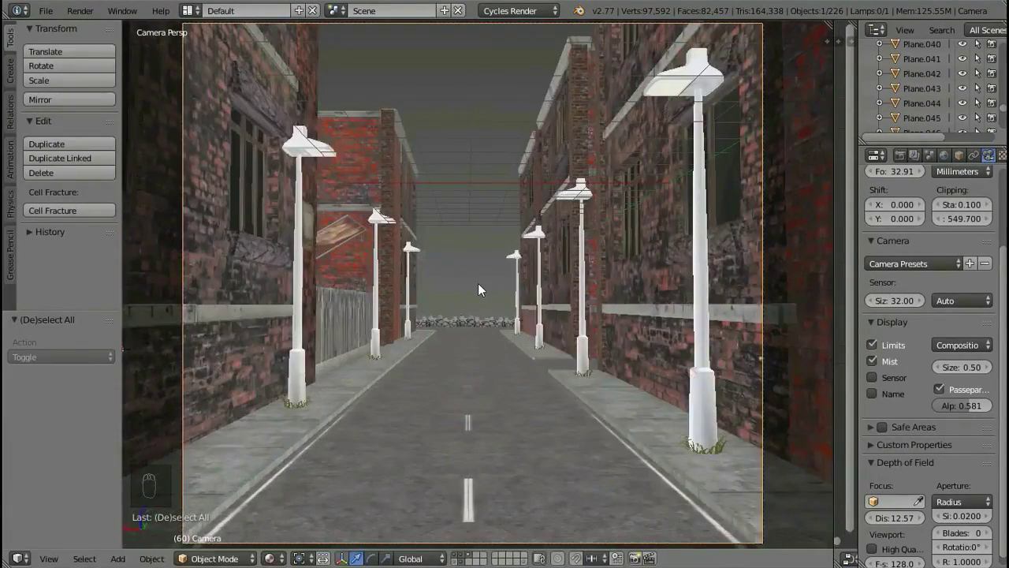
Fly the camera to an elevated view over the street and patterned cloth awning, and switch the viewport to rendered shading
{"action": "key", "text": "shift+f"}
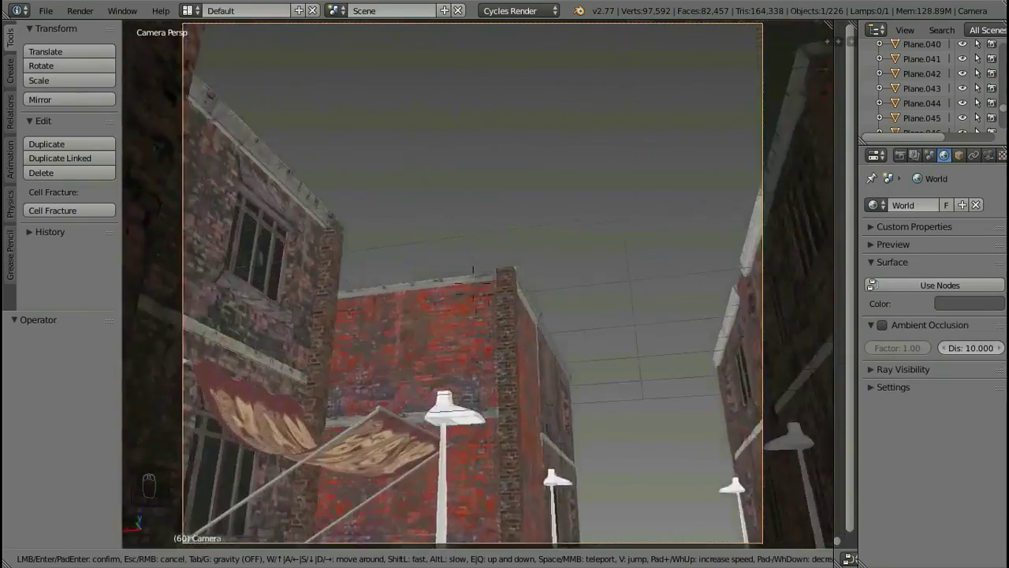
{"action": "key", "text": "w"}
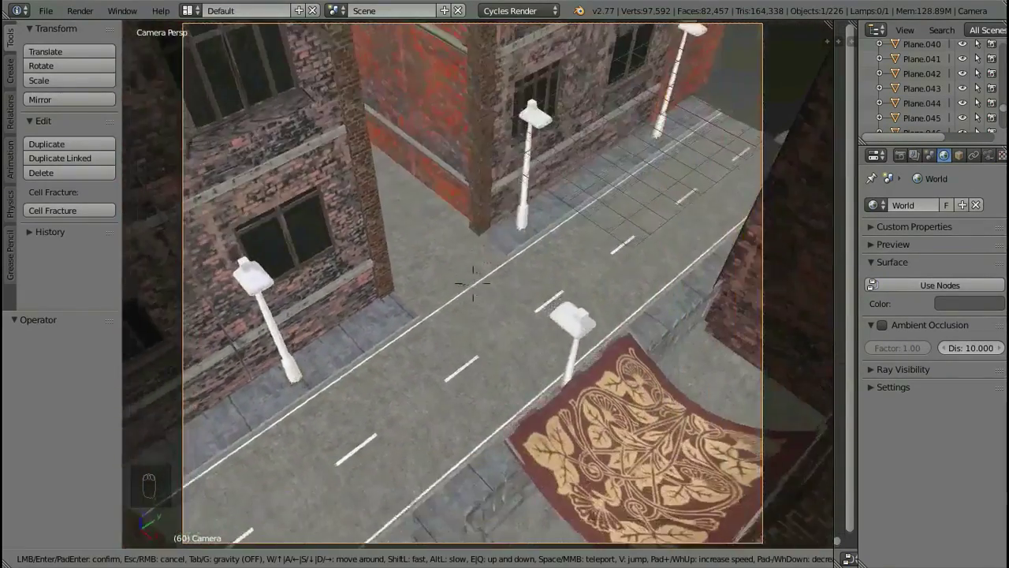
{"action": "key", "text": "s"}
{"action": "key", "text": "s"}
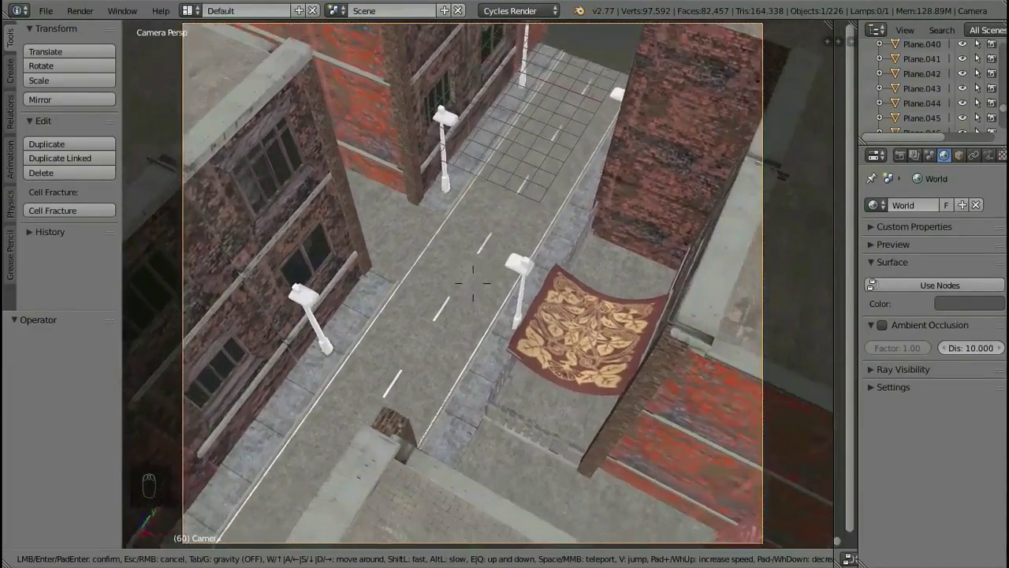
{"action": "key", "text": "s"}
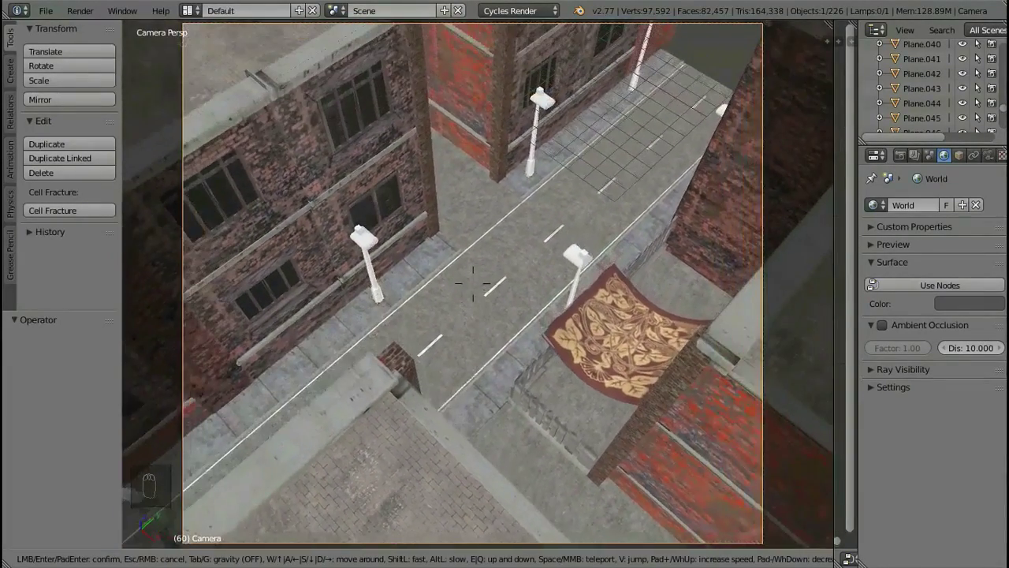
{"action": "key", "text": "s"}
{"action": "left_click", "coordinate": [584, 220]}
{"action": "key", "text": "shift+z"}
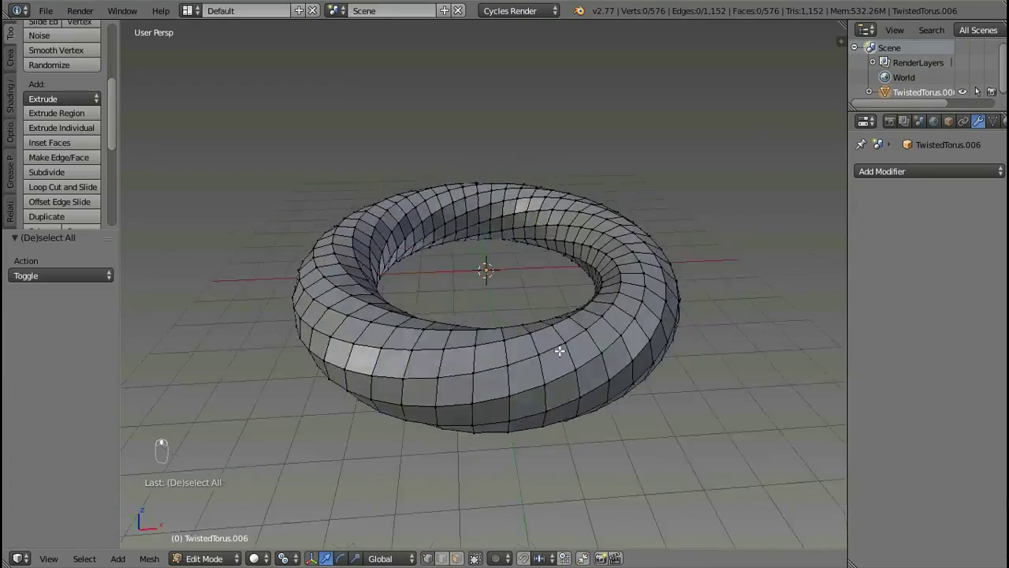
Select several edge loops running around the tube of the twisted torus, adding each one to the selection
{"action": "right_click", "coordinate": [604, 345]}
{"action": "middle_click_drag", "start_coordinate": [560, 351], "coordinate": [524, 196]}
{"action": "right_click", "coordinate": [578, 437], "text": "shift"}
{"action": "right_click", "coordinate": [538, 283], "text": "shift"}
{"action": "right_click", "coordinate": [525, 196], "text": "shift"}
{"action": "right_click", "coordinate": [515, 239], "text": "shift"}
{"action": "middle_click_drag", "start_coordinate": [515, 239], "coordinate": [527, 343]}
{"action": "right_click", "coordinate": [502, 150], "text": "shift"}
{"action": "scroll", "coordinate": [491, 45], "scroll_direction": "up", "scroll_amount": 4}
{"action": "right_click", "coordinate": [511, 246], "text": "shift"}
{"action": "right_click", "coordinate": [526, 343], "text": "shift"}
{"action": "middle_click_drag", "start_coordinate": [543, 410], "coordinate": [483, 289]}
{"action": "scroll", "coordinate": [579, 378], "scroll_direction": "down", "scroll_amount": 5}
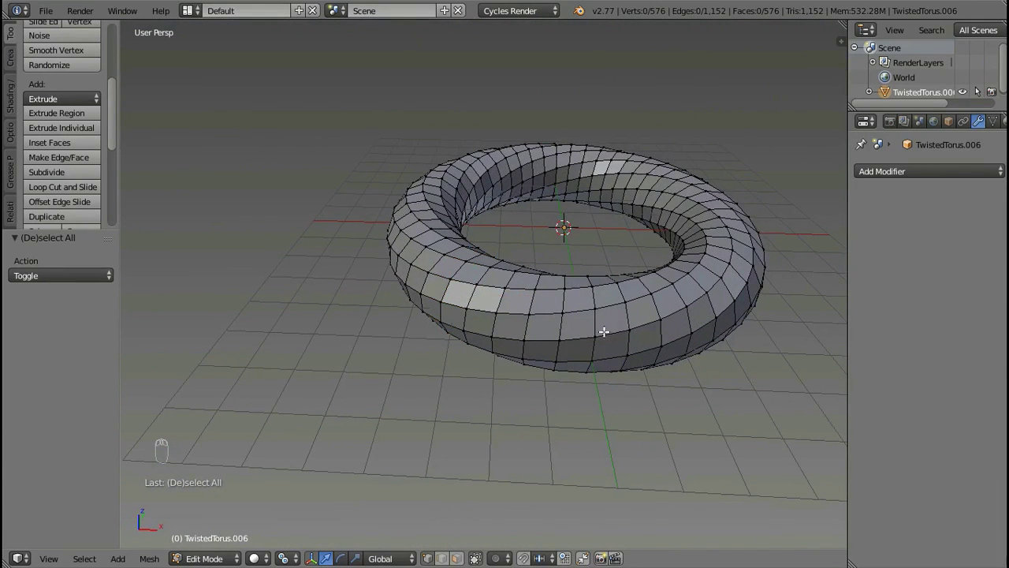
{"action": "middle_click_drag", "start_coordinate": [671, 358], "coordinate": [645, 335]}
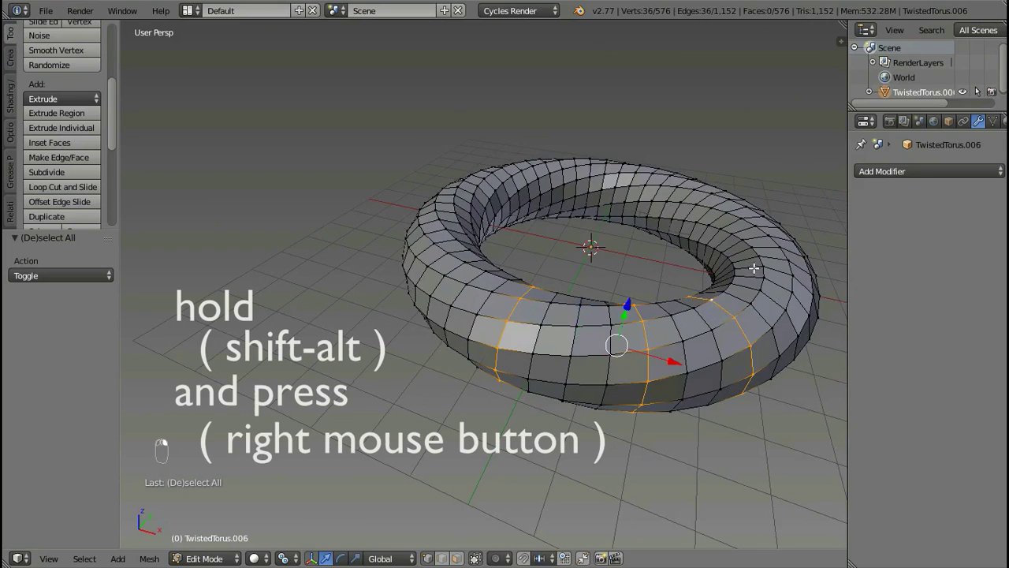
{"action": "middle_click_drag", "start_coordinate": [754, 269], "coordinate": [732, 390]}
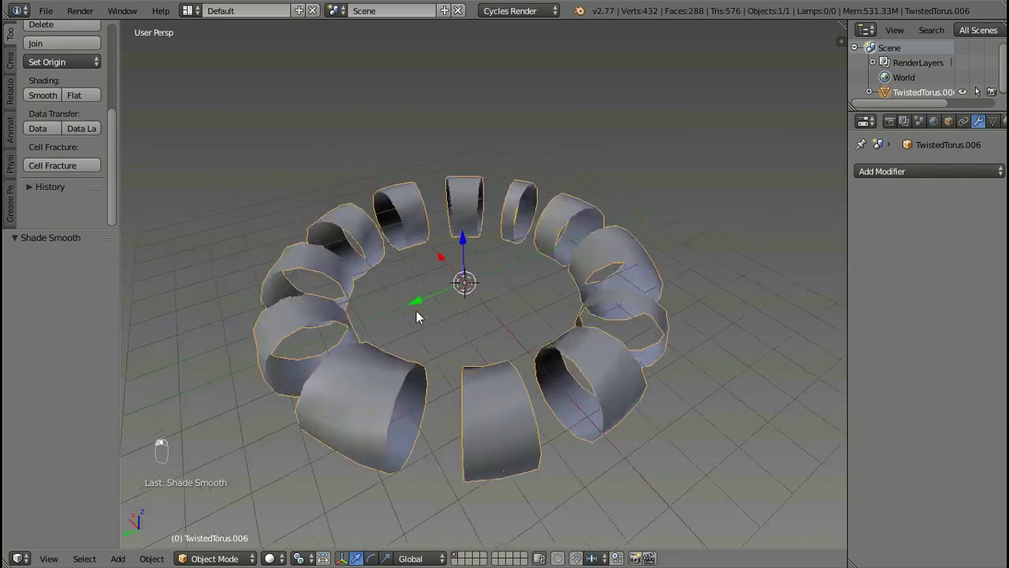
Try scaling, rotating and moving the whole cube in Object Mode
{"action": "key", "text": "s"}
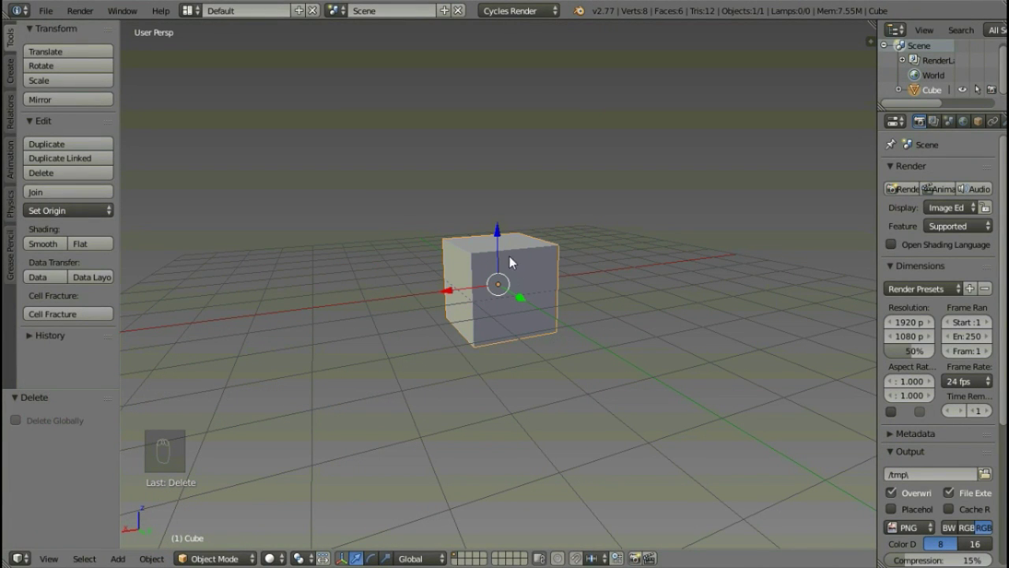
{"action": "key", "text": "r"}
{"action": "key", "text": "Escape"}
{"action": "key", "text": "g"}
{"action": "key", "text": "s"}
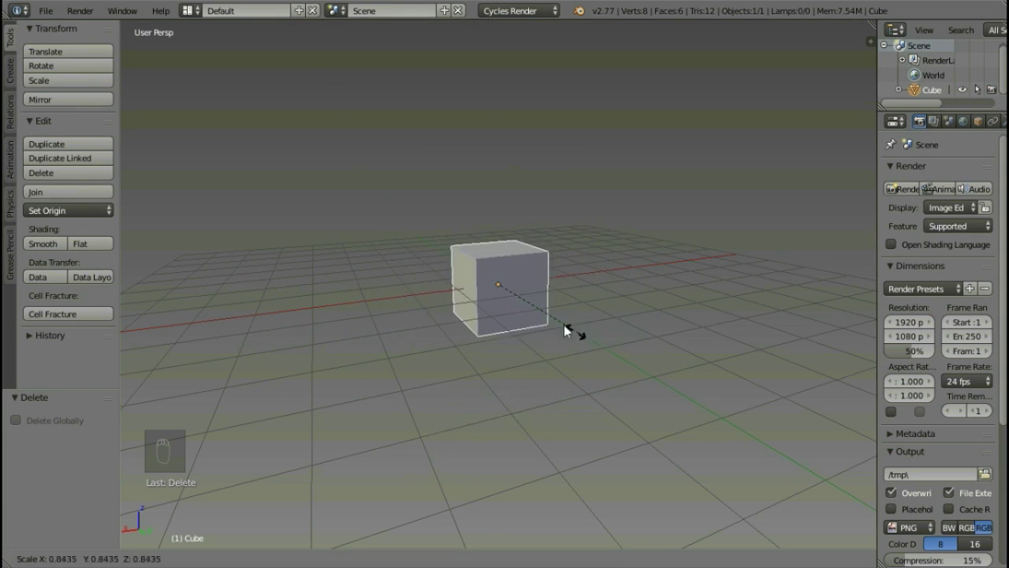
{"action": "key", "text": "Escape"}
Try moving the cube's mesh away from its origin in Edit Mode and rotating the cube about that origin in Object Mode
{"action": "middle_click_drag", "start_coordinate": [549, 325], "coordinate": [500, 300]}
{"action": "key", "text": "Tab"}
{"action": "key", "text": "g"}
{"action": "left_click", "coordinate": [488, 343]}
{"action": "key", "text": "Tab"}
{"action": "key", "text": "Tab"}
{"action": "key", "text": "g"}
{"action": "middle_click_drag", "start_coordinate": [489, 343], "coordinate": [548, 304]}
{"action": "left_click", "coordinate": [490, 320]}
{"action": "key", "text": "Tab"}
{"action": "key", "text": "r"}
{"action": "right_click", "coordinate": [433, 284]}
{"action": "left_click", "coordinate": [497, 303]}
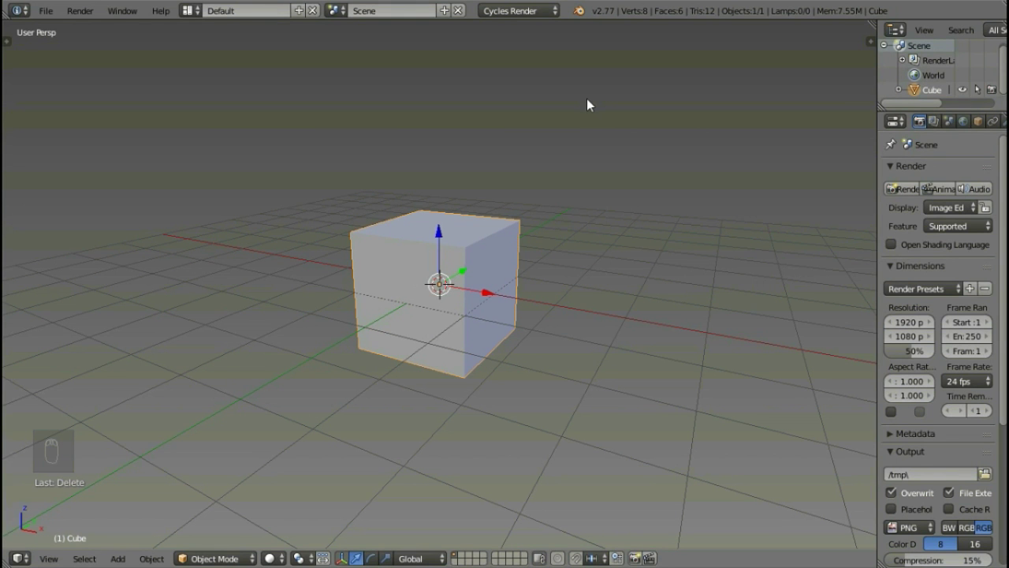
Move the origins of the window's lower sill and of the ledge above the window to their own geometry
{"action": "key", "text": "ctrl+alt+shift+c"}
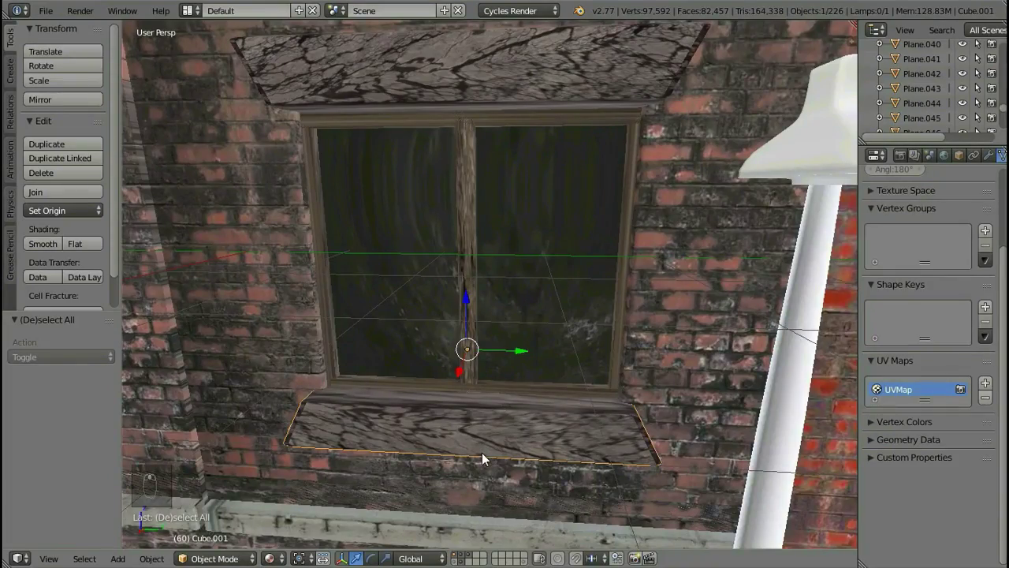
{"action": "scroll", "coordinate": [482, 455], "scroll_direction": "up", "scroll_amount": 5}
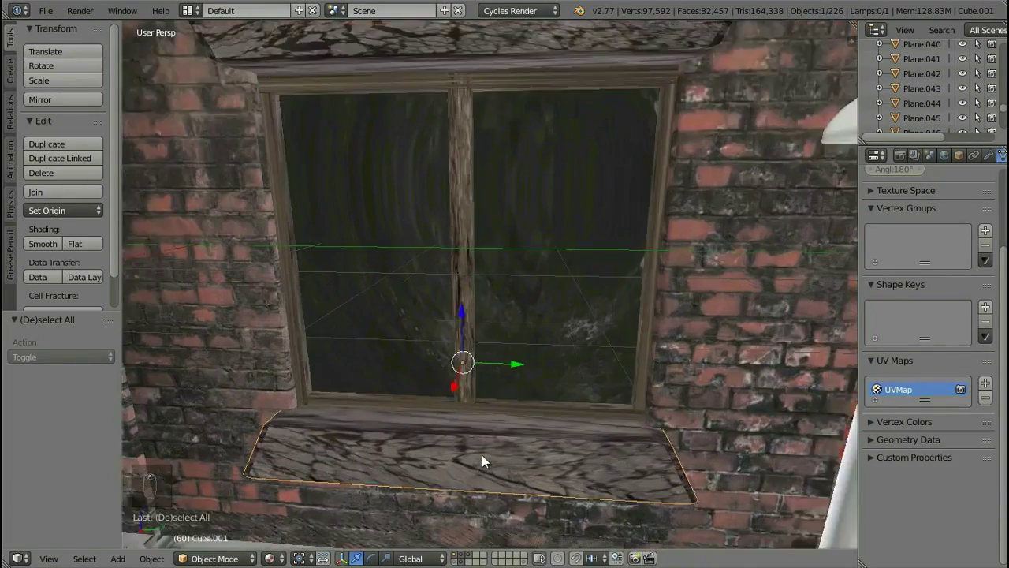
{"action": "middle_click_drag", "start_coordinate": [481, 450], "coordinate": [529, 307], "text": "shift"}
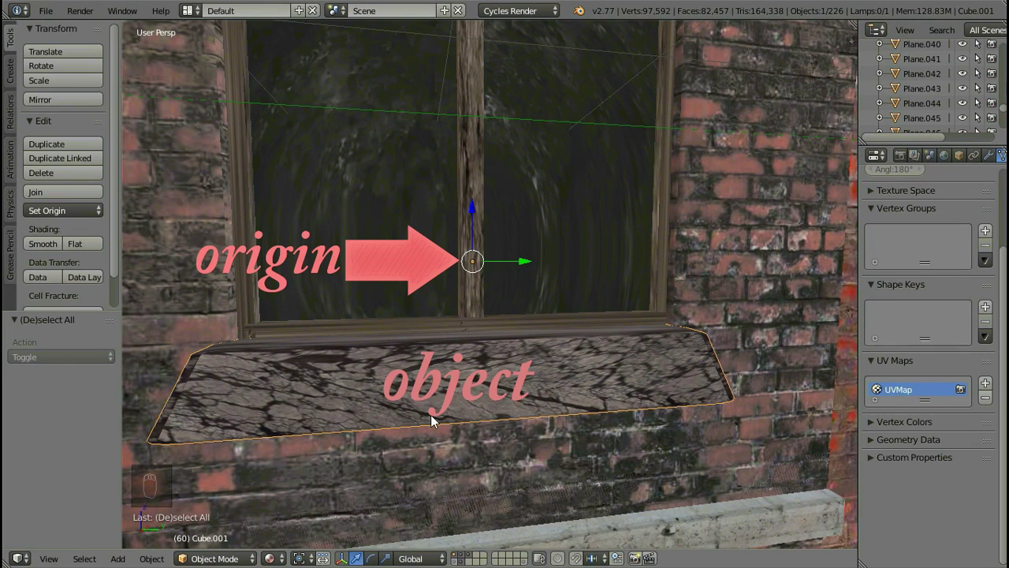
{"action": "key", "text": "ctrl+shift+alt+c"}
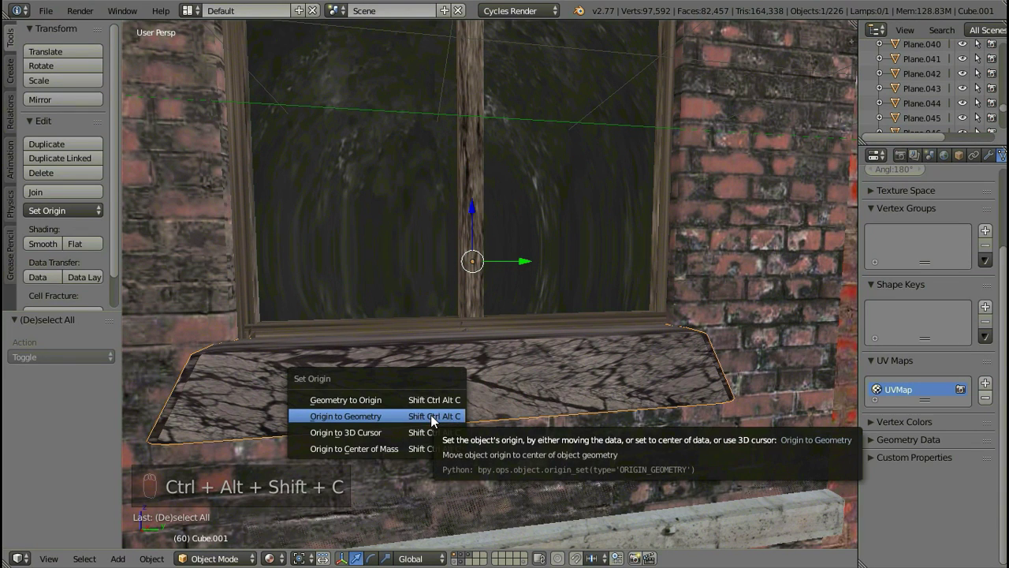
{"action": "left_click", "coordinate": [372, 414]}
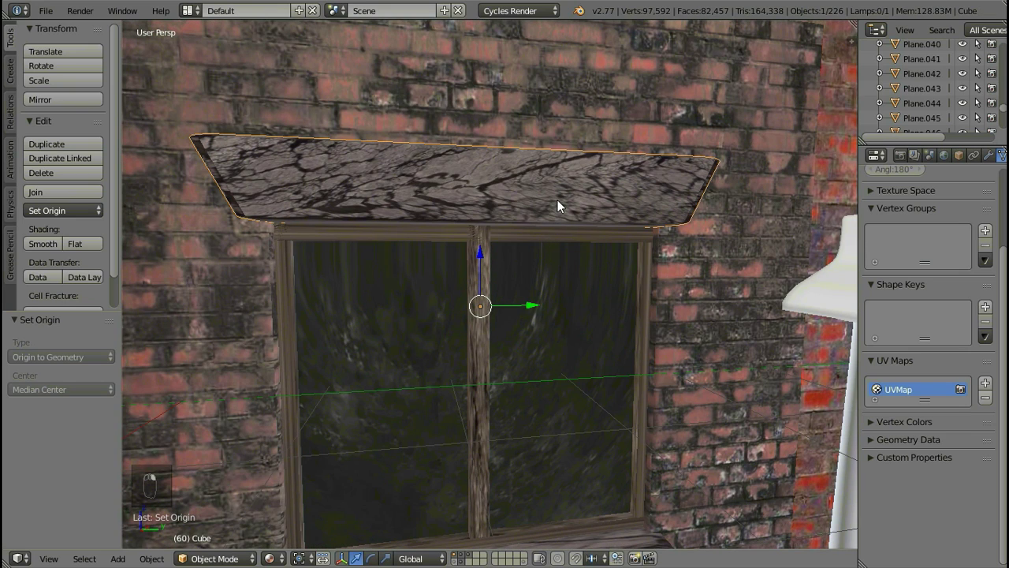
{"action": "key", "text": "ctrl+alt+shift+c"}
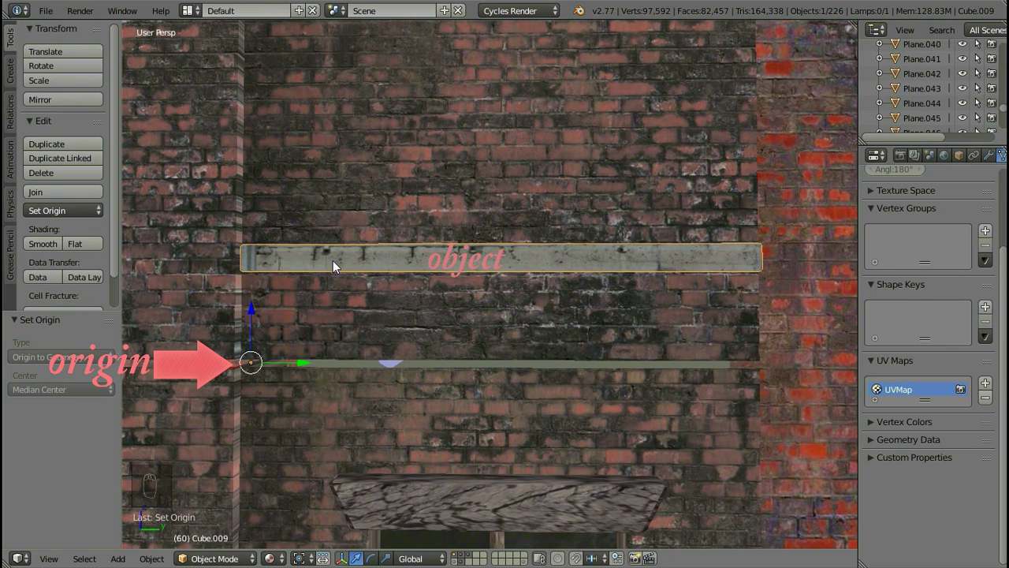
Move the geometry of the horizontal concrete beam above the window to its origin
{"action": "key", "text": "ctrl+alt+shift+c"}
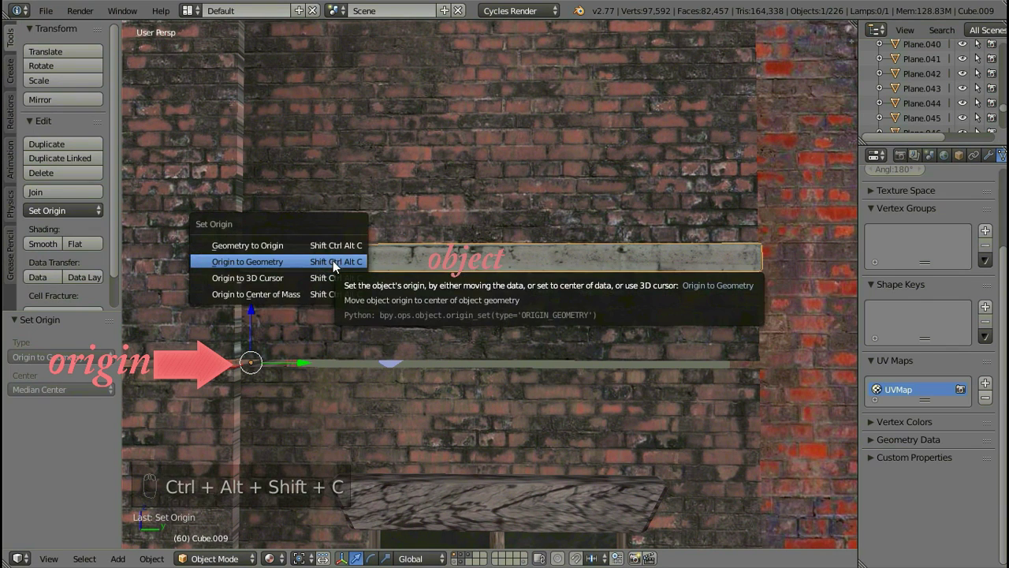
{"action": "key", "text": "Up"}
{"action": "key", "text": "Return"}
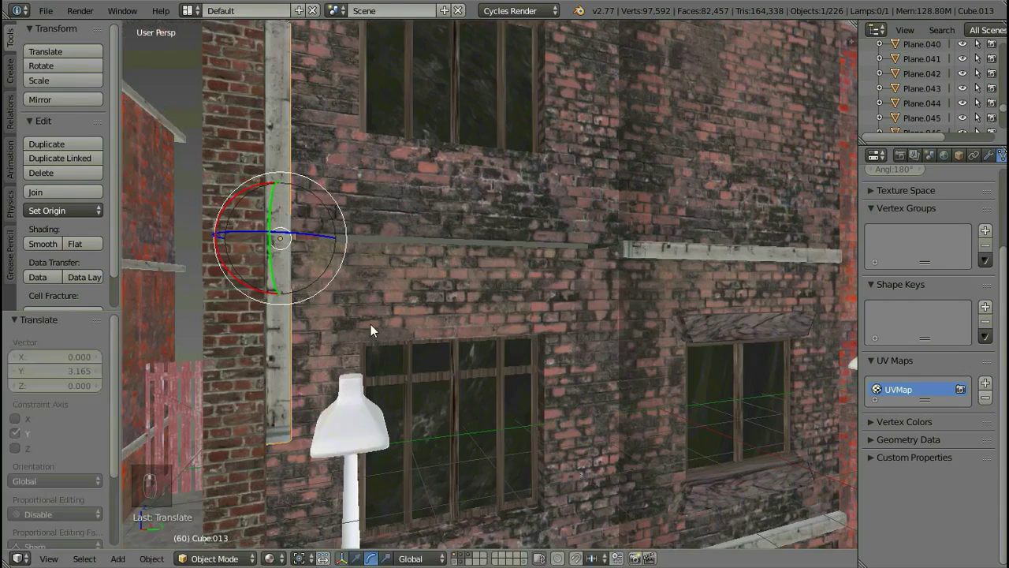
Place the 3D cursor at the lower end of the vertical concrete beam and set the beam's origin to the 3D cursor
{"action": "key", "text": "Tab"}
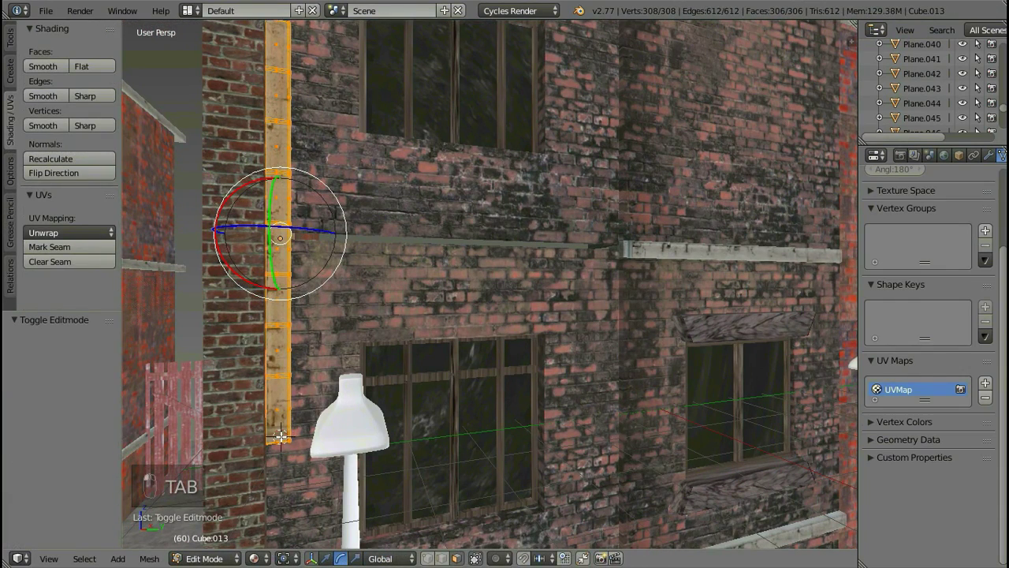
{"action": "key", "text": "Tab"}
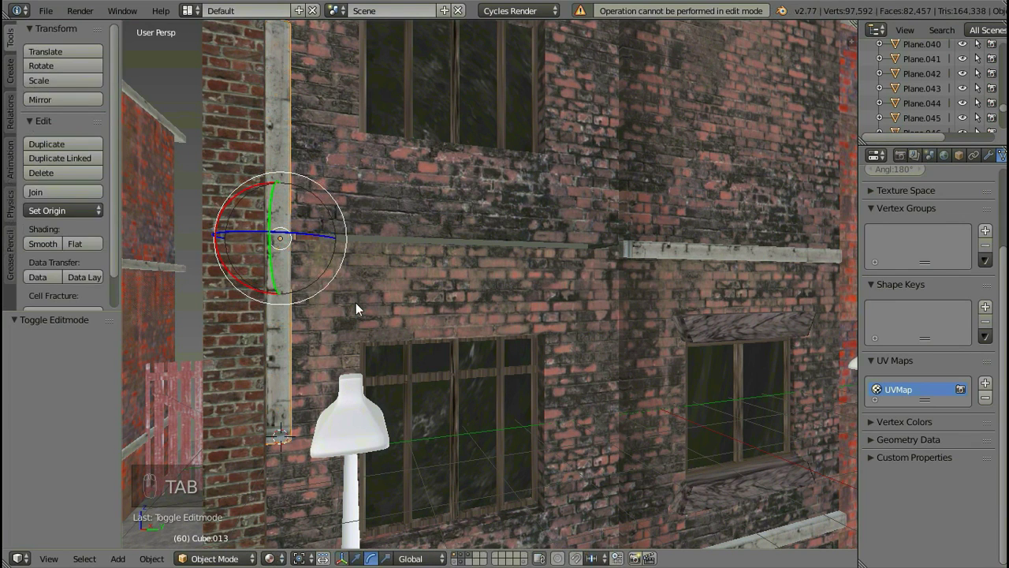
{"action": "key", "text": "ctrl+alt+shift+c"}
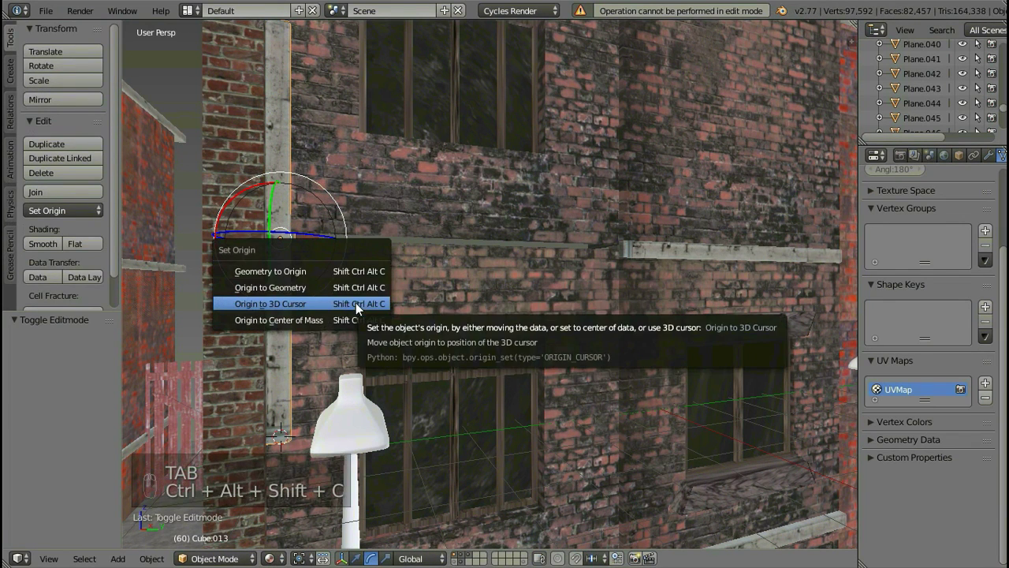
{"action": "left_click", "coordinate": [356, 303]}
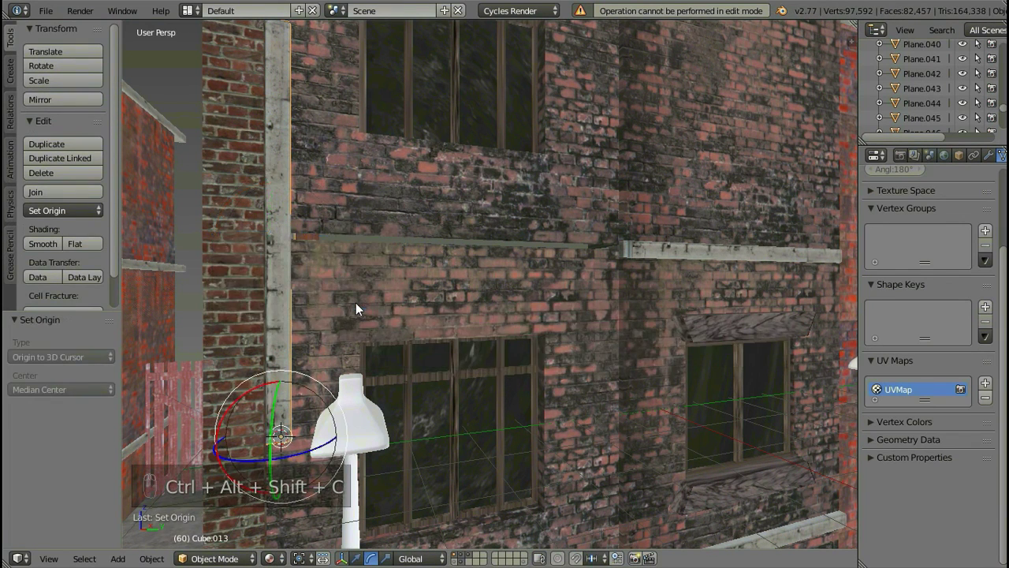
Move the vertical concrete beam 2.7 units along Z and rotate it -90° about the X axis
{"action": "type", "text": "gz2.7"}
{"action": "key", "text": "Return"}
{"action": "type", "text": "rx-90"}
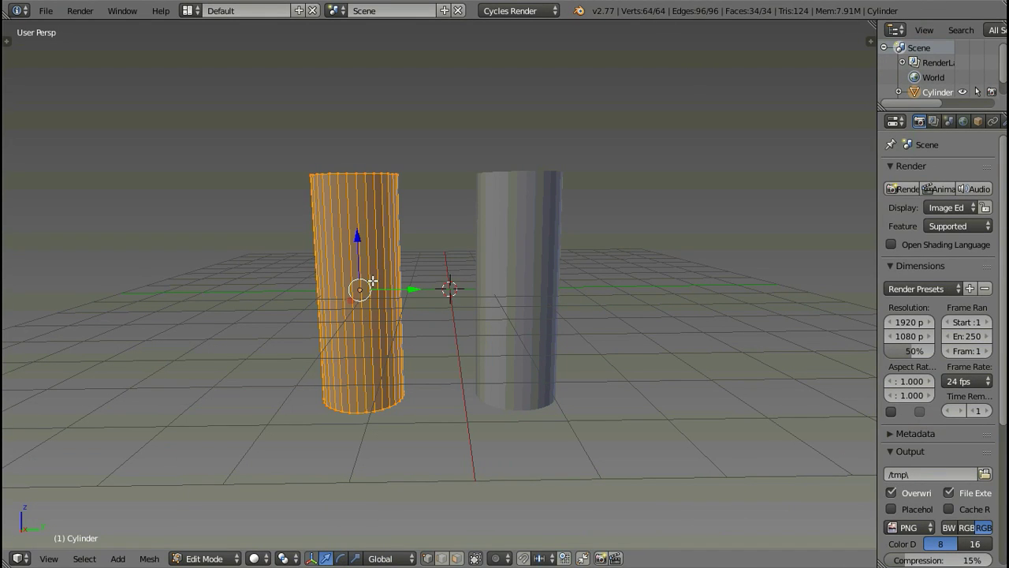
Add one loop cut around the middle of the first cylinder and leave mesh editing
{"action": "key", "text": "ctrl+r"}
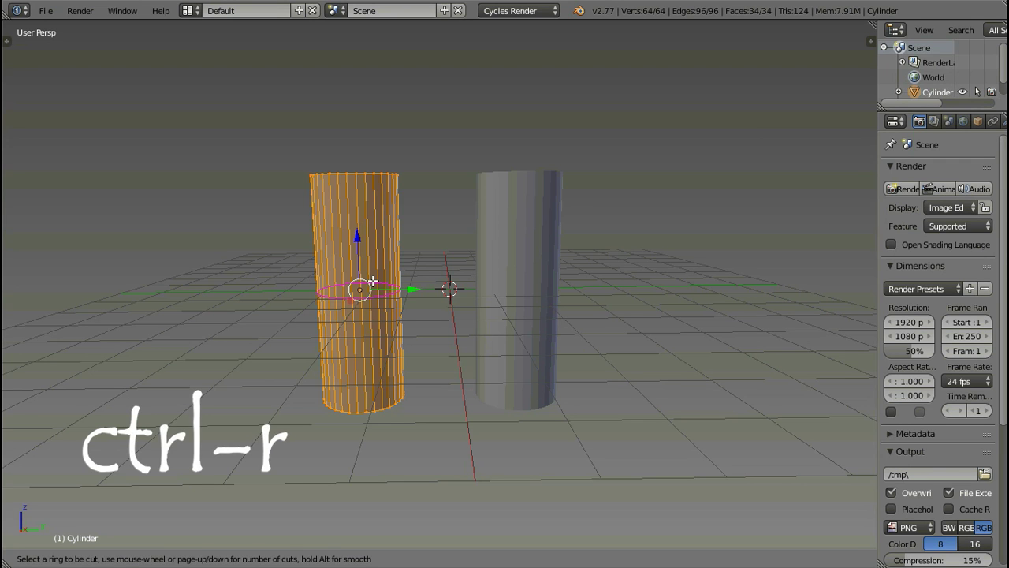
{"action": "left_click", "coordinate": [372, 281]}
{"action": "left_click", "coordinate": [372, 281]}
{"action": "key", "text": "Tab"}
Add two evenly spaced loop cuts around the second cylinder without sliding them
{"action": "right_click", "coordinate": [522, 320]}
{"action": "key", "text": "Tab"}
{"action": "key", "text": "ctrl+r"}
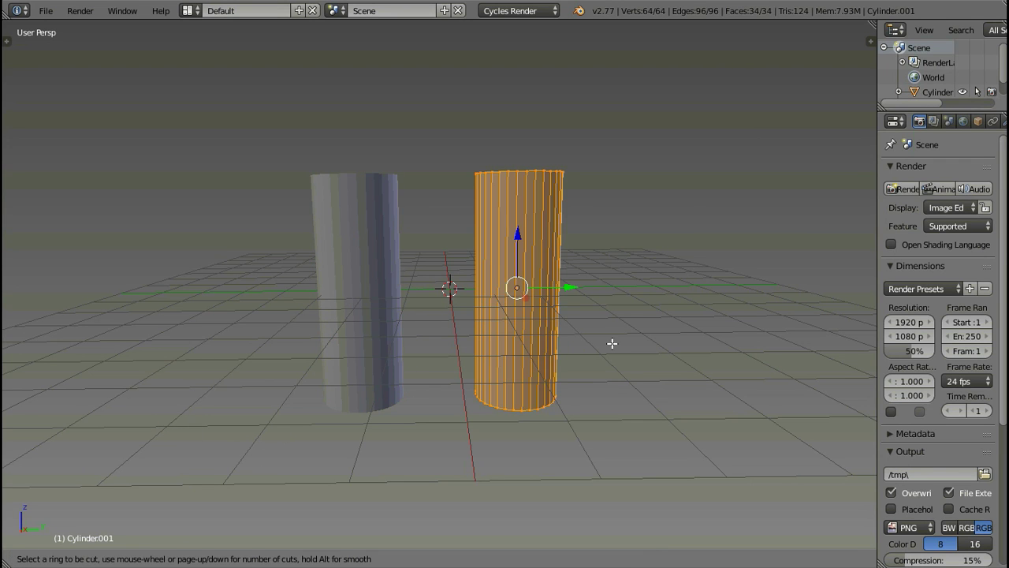
{"action": "scroll", "coordinate": [566, 311], "scroll_direction": "up", "scroll_amount": 1}
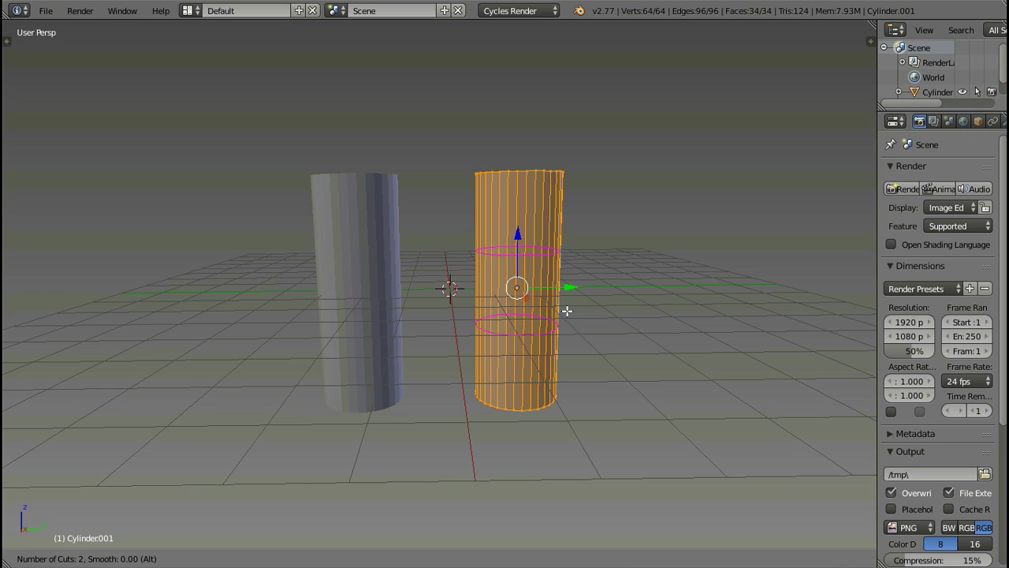
{"action": "left_click", "coordinate": [566, 311]}
{"action": "right_click", "coordinate": [566, 311]}
{"action": "key", "text": "Tab"}
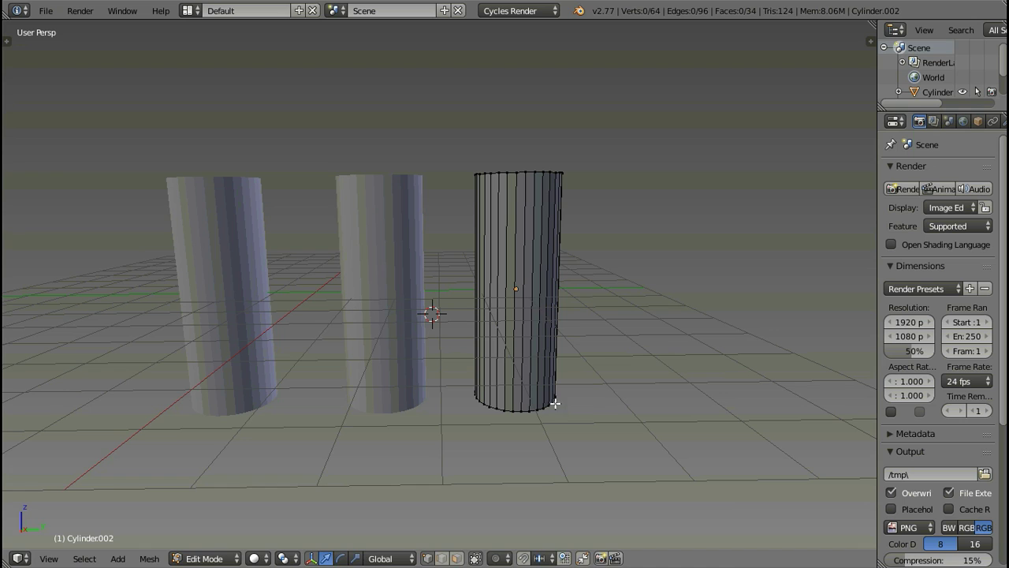
Add two loop cuts around the third, unselected-mesh cylinder and slide them along its length
{"action": "key", "text": "ctrl+r"}
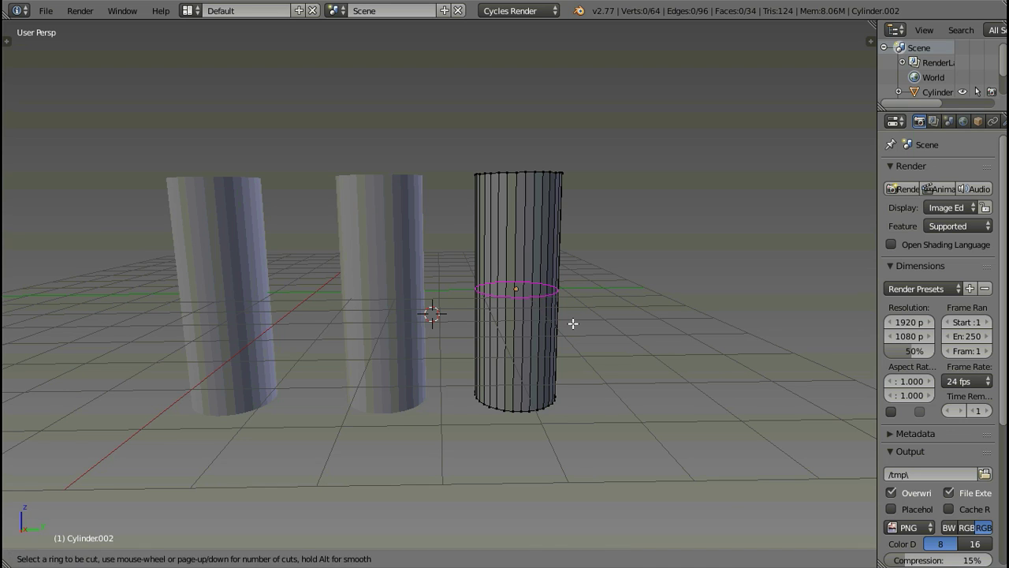
{"action": "scroll", "coordinate": [574, 323], "scroll_direction": "up", "scroll_amount": 1}
{"action": "left_click", "coordinate": [574, 324]}
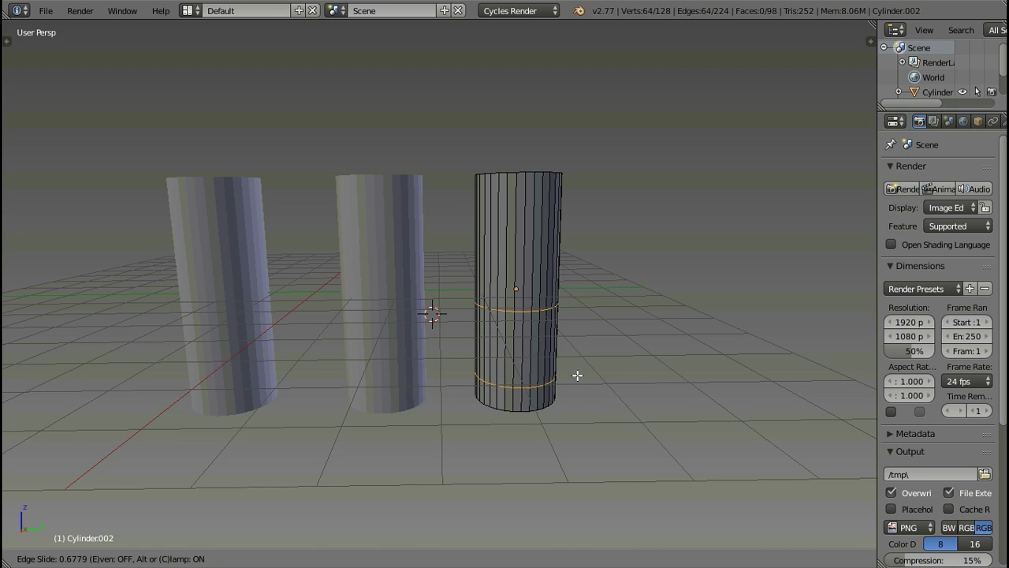
{"action": "left_click", "coordinate": [589, 268]}
{"action": "key", "text": "Tab"}
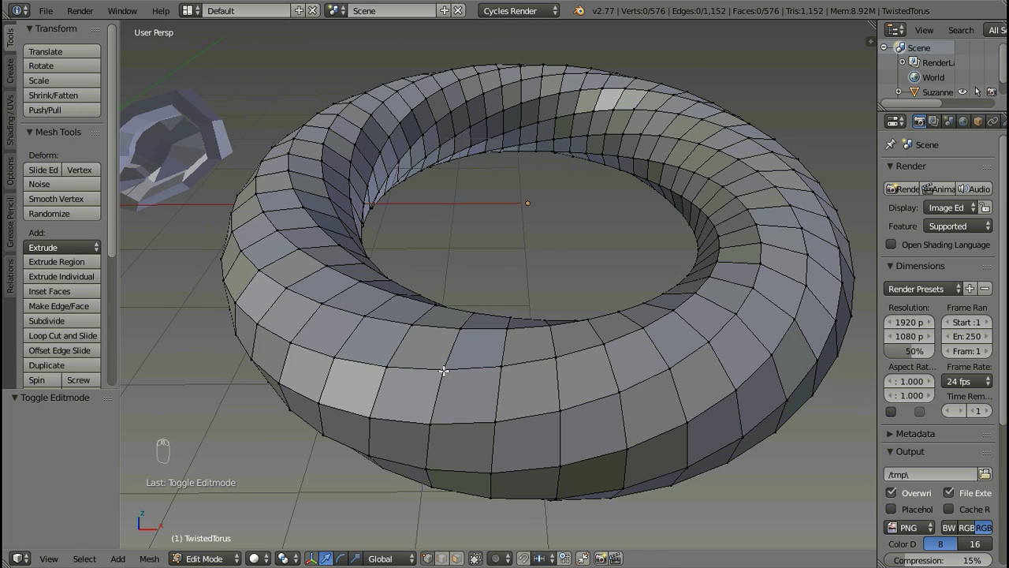
Select the cross-section edge loop at the front of the twisted torus and edge-slide it by a factor of about -0.77
{"action": "right_click", "coordinate": [439, 384], "text": "alt"}
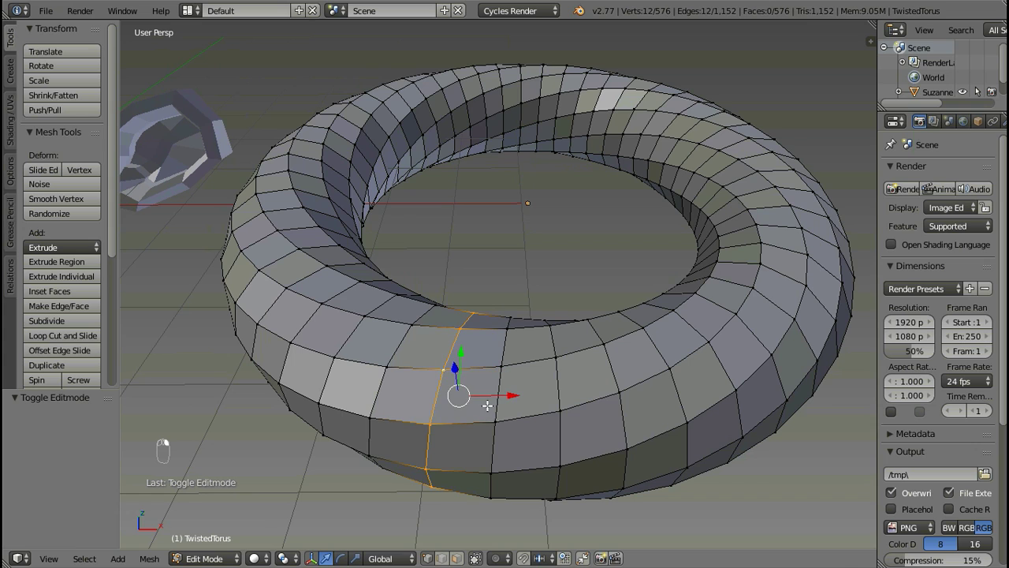
{"action": "key", "text": "g"}
{"action": "key", "text": "g"}
{"action": "left_click", "coordinate": [425, 384]}
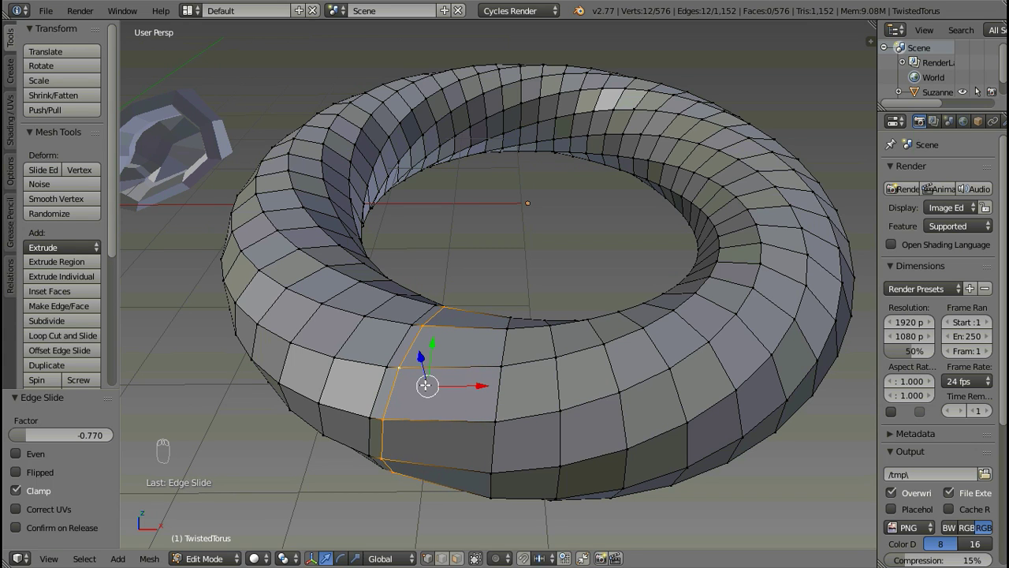
{"action": "right_click", "coordinate": [507, 366], "text": "alt"}
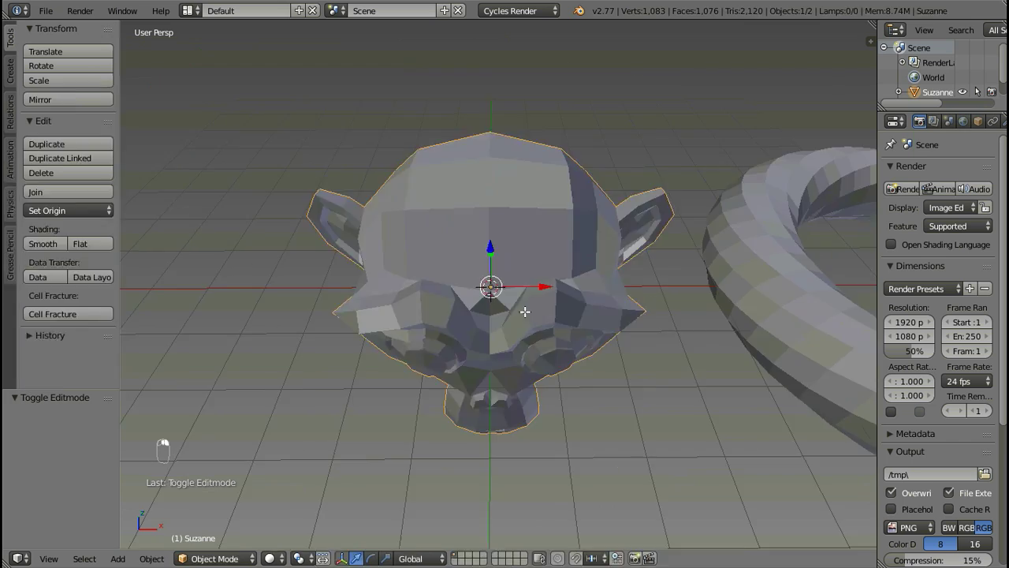
Edit the monkey head's mesh and slide its selected geometry along the adjoining edges
{"action": "key", "text": "Tab"}
{"action": "scroll", "coordinate": [499, 292], "scroll_direction": "up", "scroll_amount": 5}
{"action": "key", "text": "g"}
{"action": "key", "text": "g"}
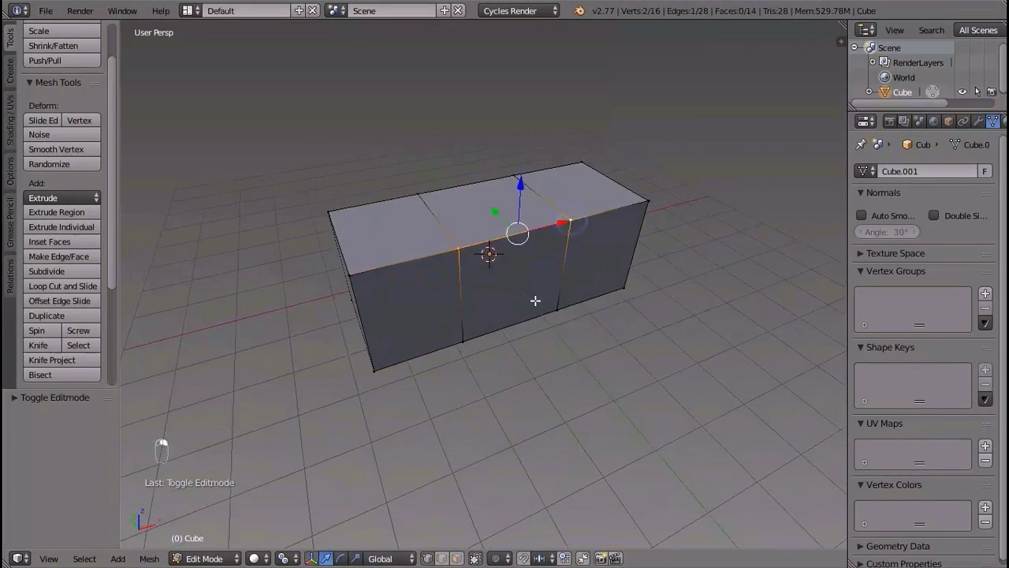
Rip the vertex where the first dividing edge meets the box's upper front edge and pull it away
{"action": "middle_click_drag", "start_coordinate": [536, 300], "coordinate": [489, 374]}
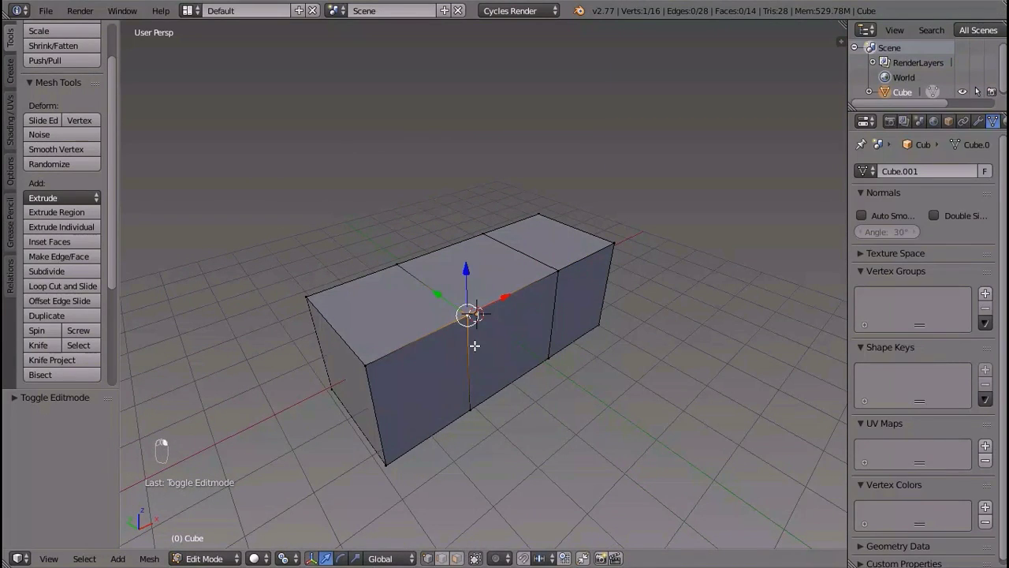
{"action": "key", "text": "v"}
{"action": "left_click", "coordinate": [538, 430]}
{"action": "right_click_drag", "start_coordinate": [467, 313], "coordinate": [471, 230]}
Undo the last vertex edits on the box and start another rip of the selected vertex
{"action": "key", "text": "ctrl+z"}
{"action": "key", "text": "ctrl+z"}
{"action": "key", "text": "ctrl+z"}
{"action": "key", "text": "ctrl+z"}
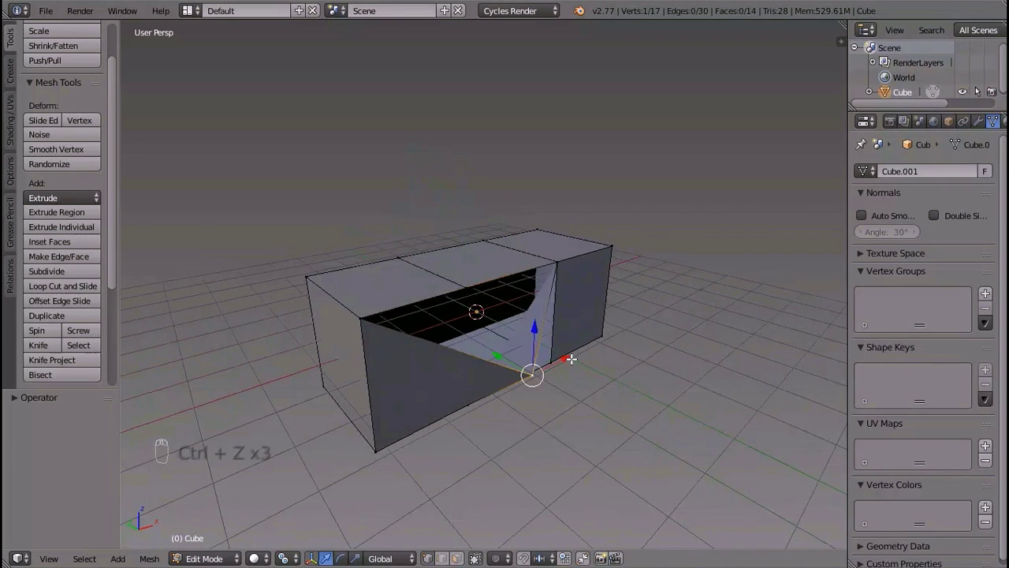
{"action": "key", "text": "v"}
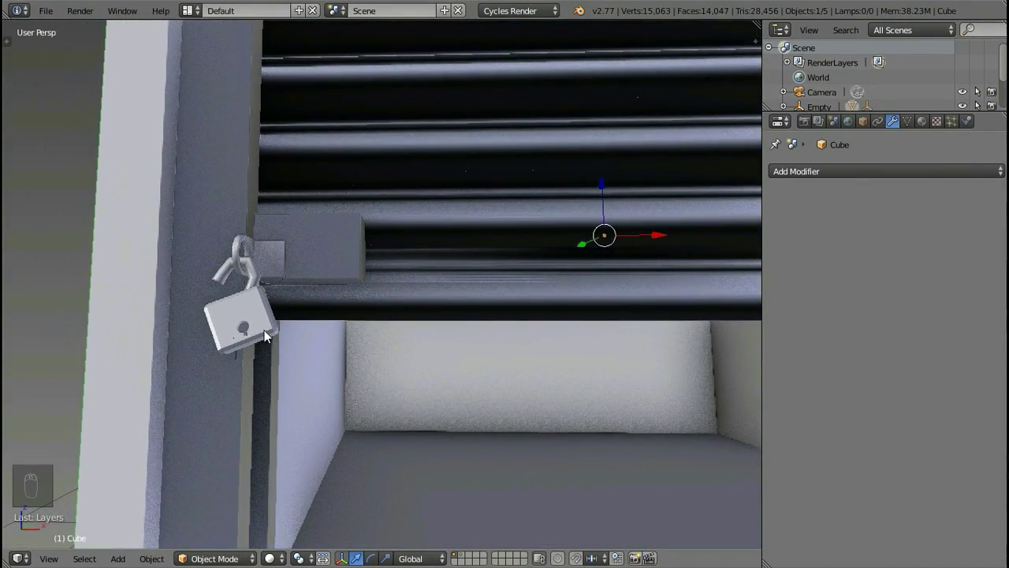
Select the linked geometry of the padlock body and its shackle in the shutter mesh and separate the selection into its own object
{"action": "key", "text": "Tab"}
{"action": "scroll", "coordinate": [263, 333], "scroll_direction": "down", "scroll_amount": 3}
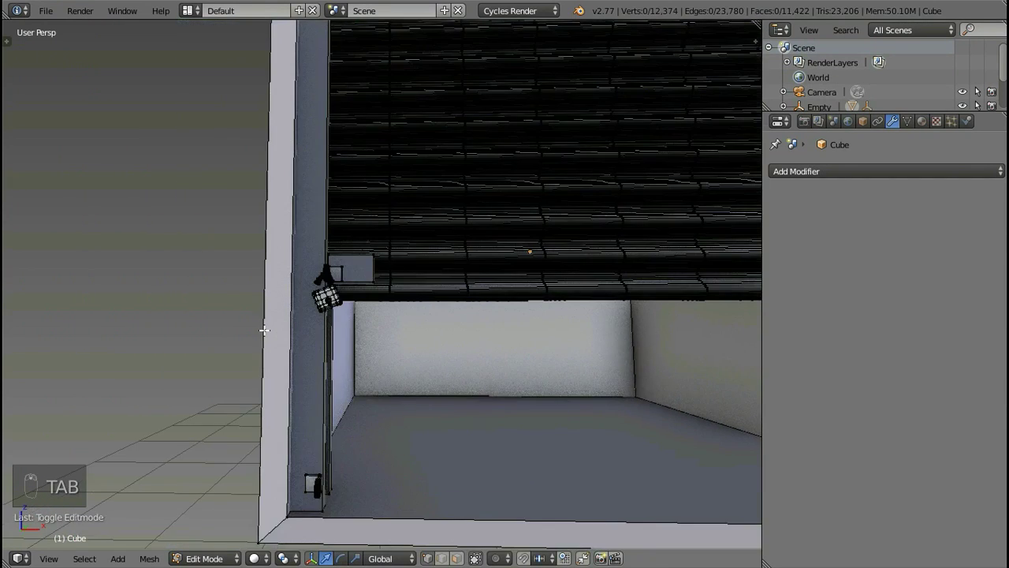
{"action": "scroll", "coordinate": [263, 331], "scroll_direction": "up", "scroll_amount": 3}
{"action": "scroll", "coordinate": [264, 330], "scroll_direction": "up", "scroll_amount": 3}
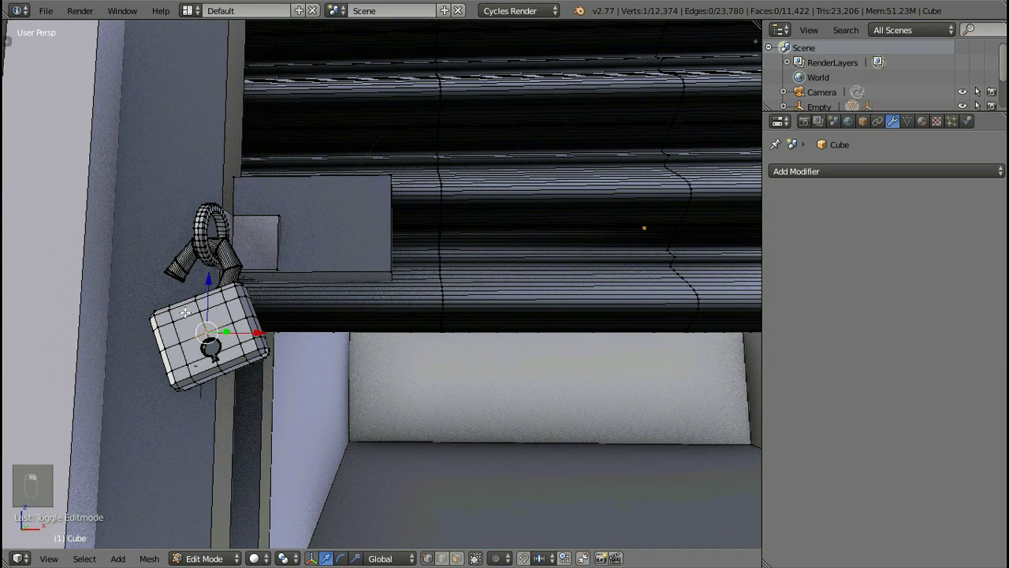
{"action": "key", "text": "a"}
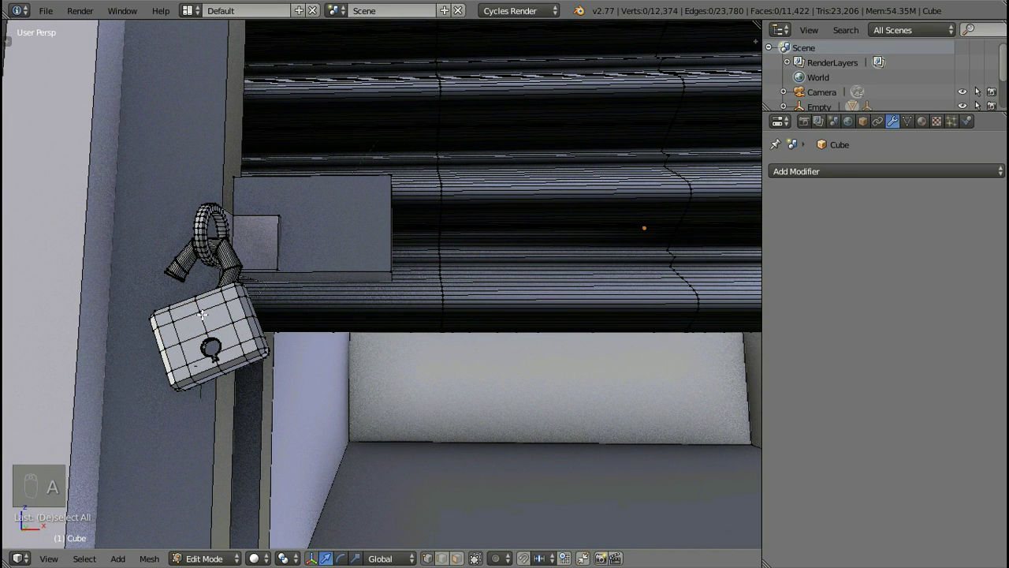
{"action": "key", "text": "l"}
{"action": "key", "text": "l"}
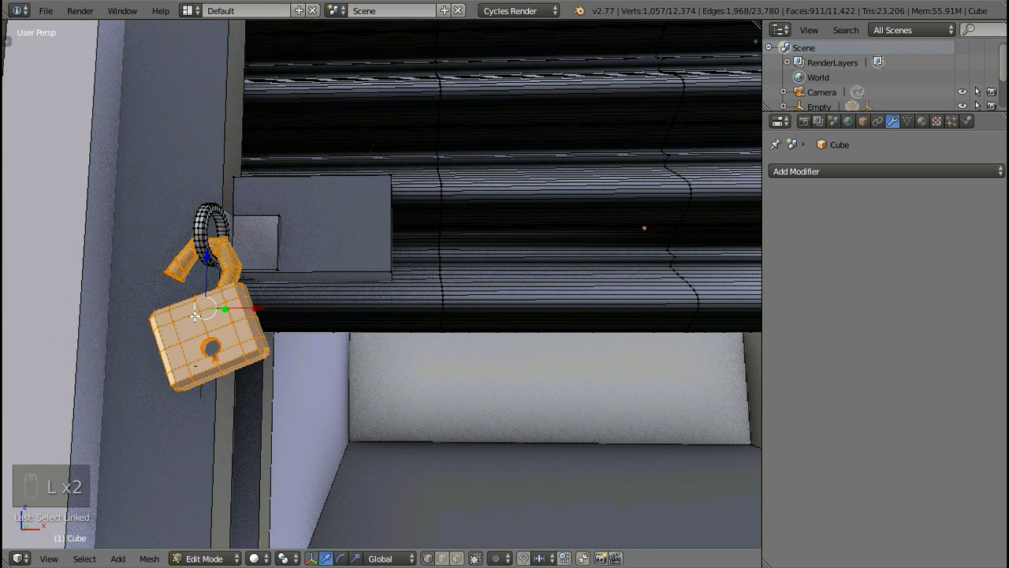
{"action": "key", "text": "p"}
{"action": "left_click", "coordinate": [195, 315]}
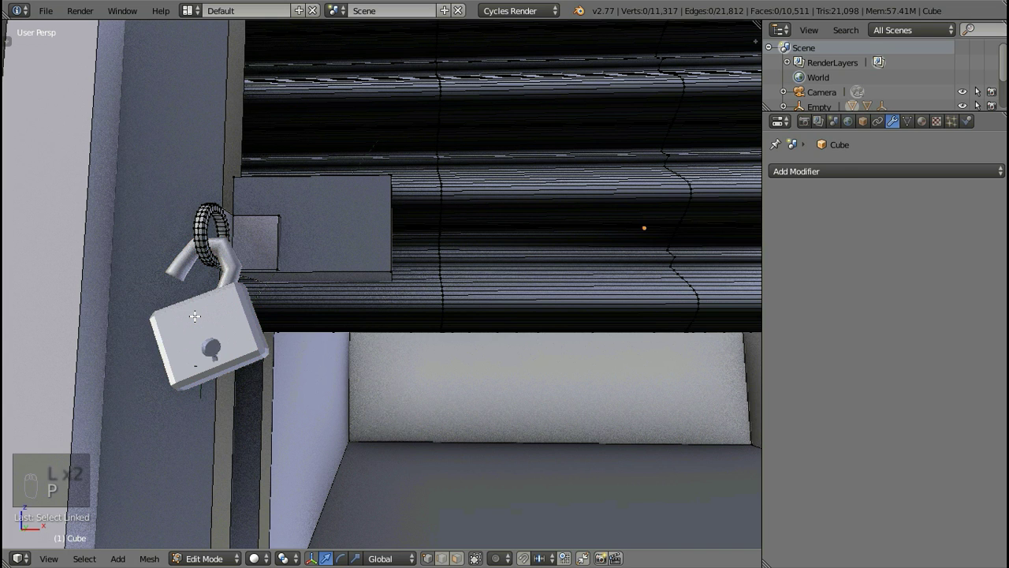
Leave mesh editing, select the separated padlock object and try moving it
{"action": "key", "text": "Tab"}
{"action": "right_click", "coordinate": [200, 343]}
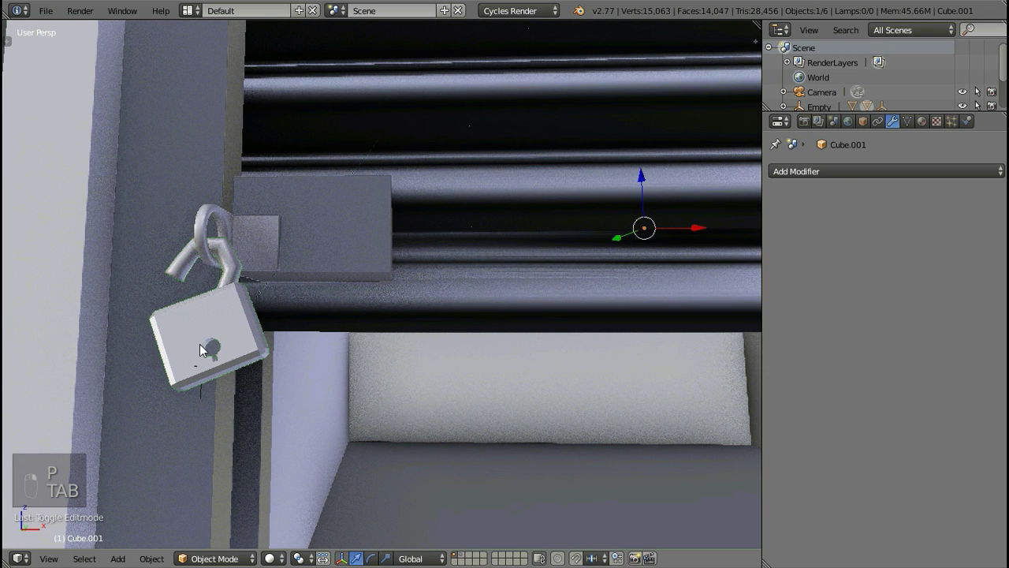
{"action": "key", "text": "g"}
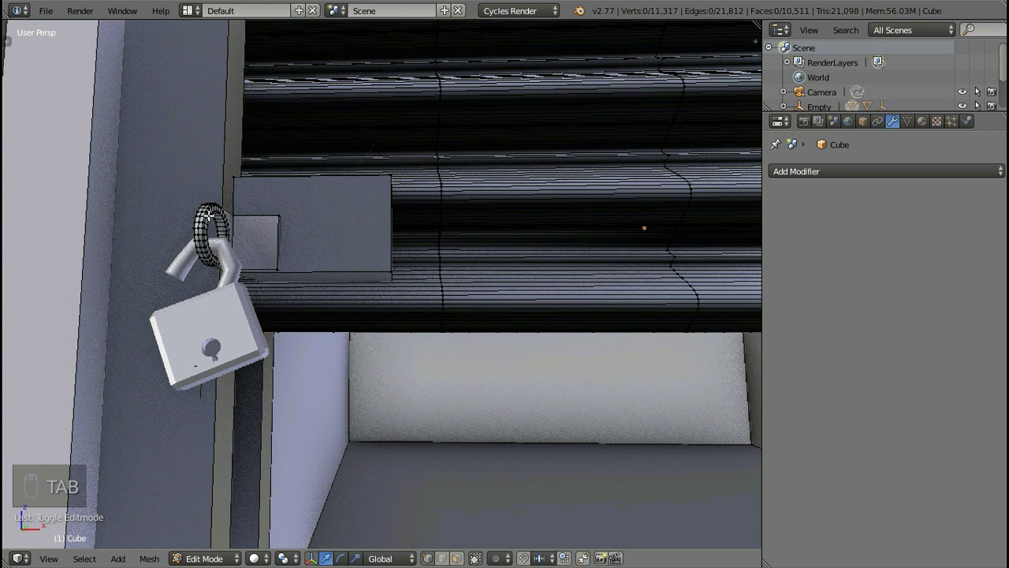
Select the linked geometry of the ring and plate holding the padlock and separate it into its own object
{"action": "key", "text": "l"}
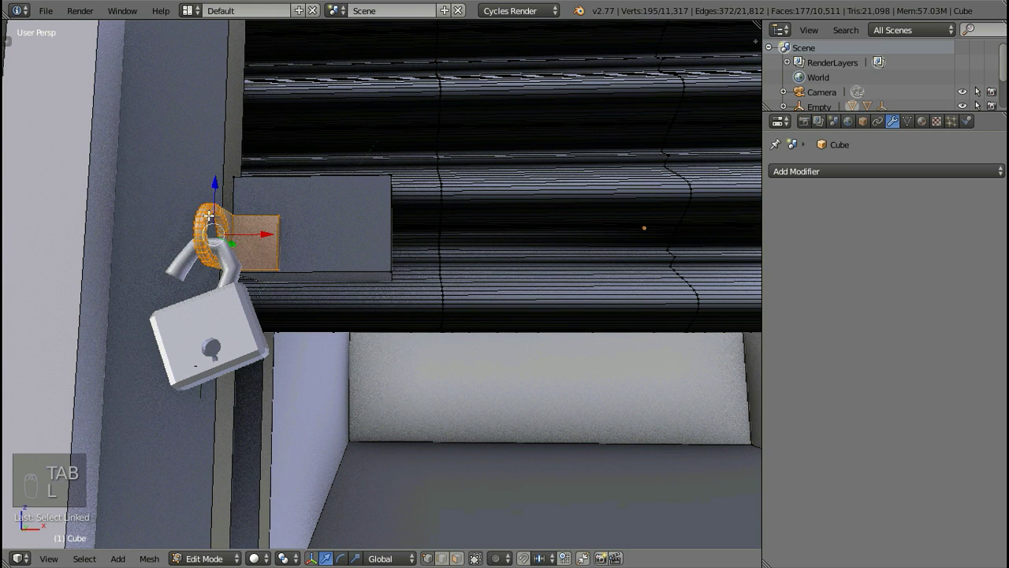
{"action": "key", "text": "p"}
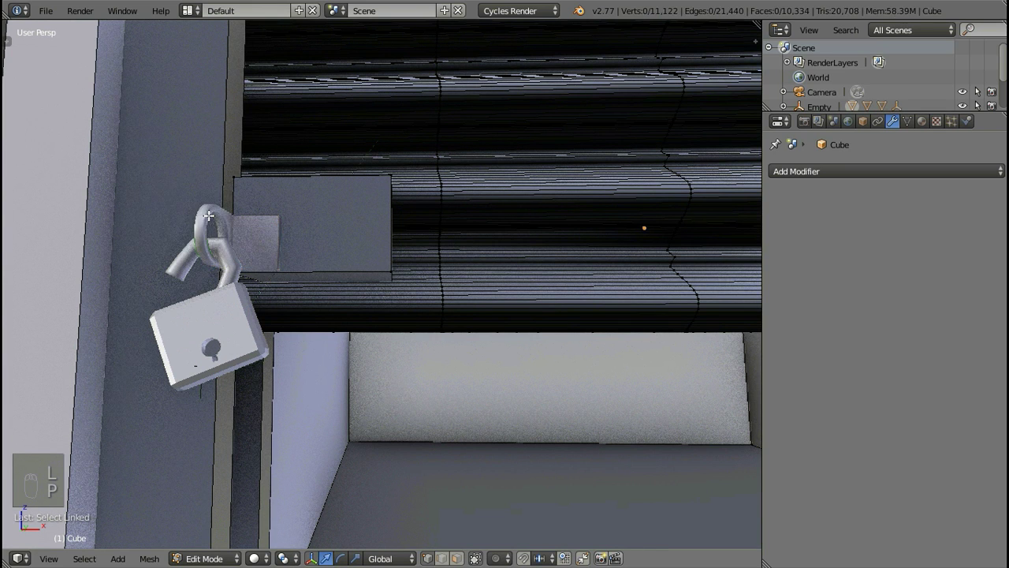